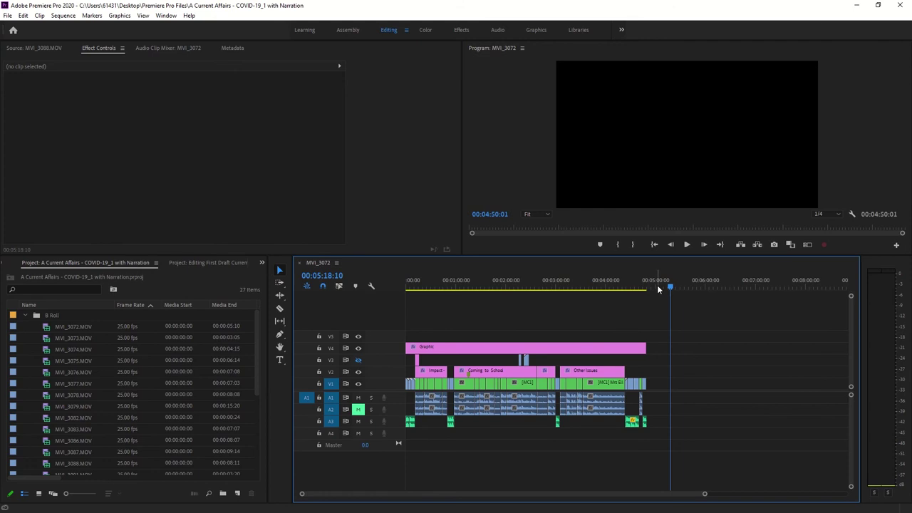
Add a text layer at 00:05:25:21, past the end of the sequence, reading "Current Affair in the Hills".
{"action": "mouse_move", "coordinate": [671, 288]}
{"action": "left_mouse_down"}
{"action": "mouse_move", "coordinate": [649, 288]}
{"action": "mouse_move", "coordinate": [677, 289]}
{"action": "left_mouse_up"}
{"action": "key", "text": "d"}
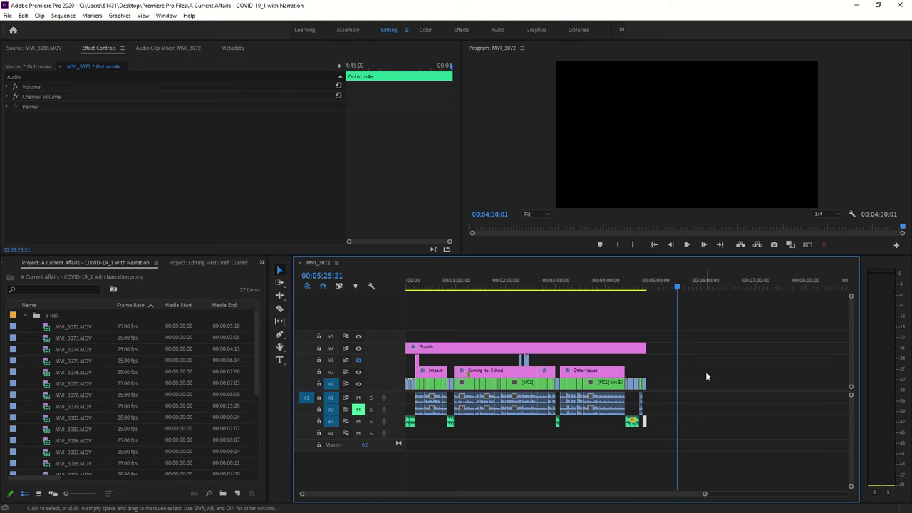
{"action": "key", "text": "ctrl+t"}
{"action": "triple_click", "coordinate": [744, 129]}
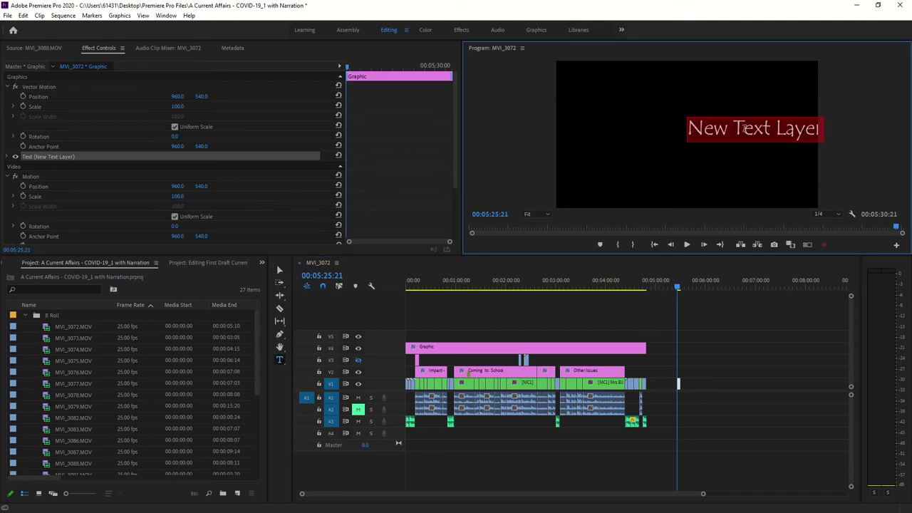
{"action": "type", "text": "Current A"}
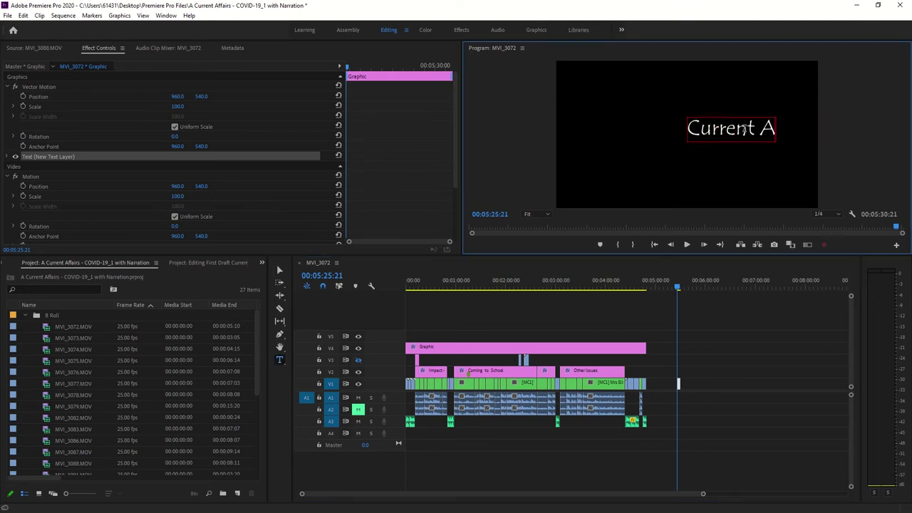
{"action": "type", "text": "F"}
{"action": "key", "text": "BackSpace"}
{"action": "type", "text": "faair"}
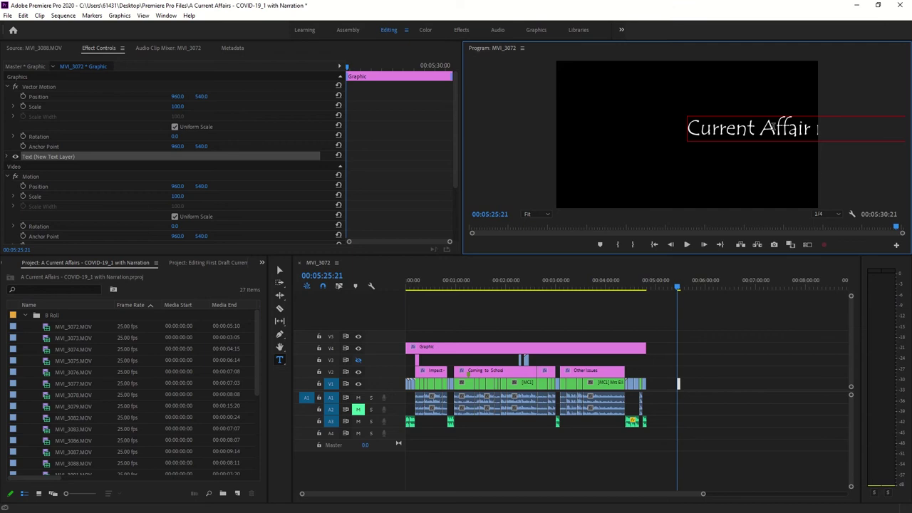
Move the "Current Affair in the Hills" title so it fits across the lower part of the frame.
{"action": "key", "text": "ctrl+a"}
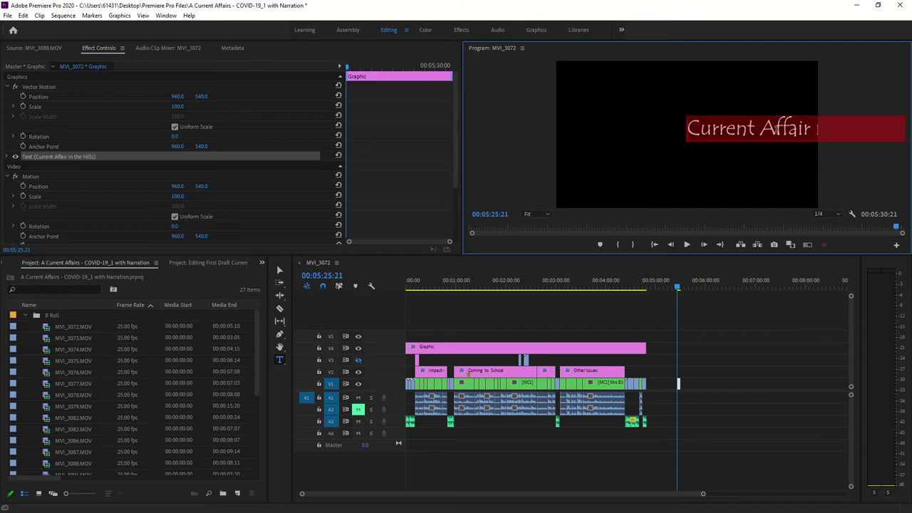
{"action": "left_click", "coordinate": [280, 269]}
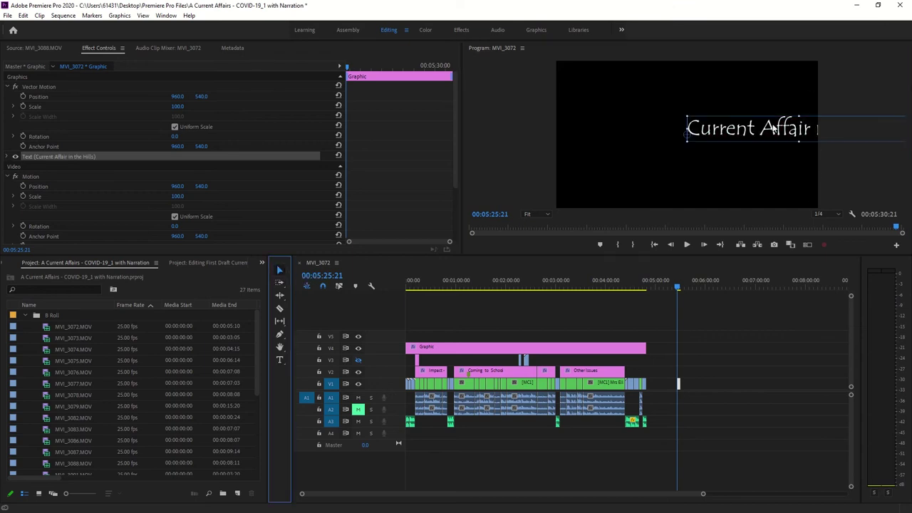
{"action": "left_click_drag", "start_coordinate": [668, 133], "coordinate": [652, 186]}
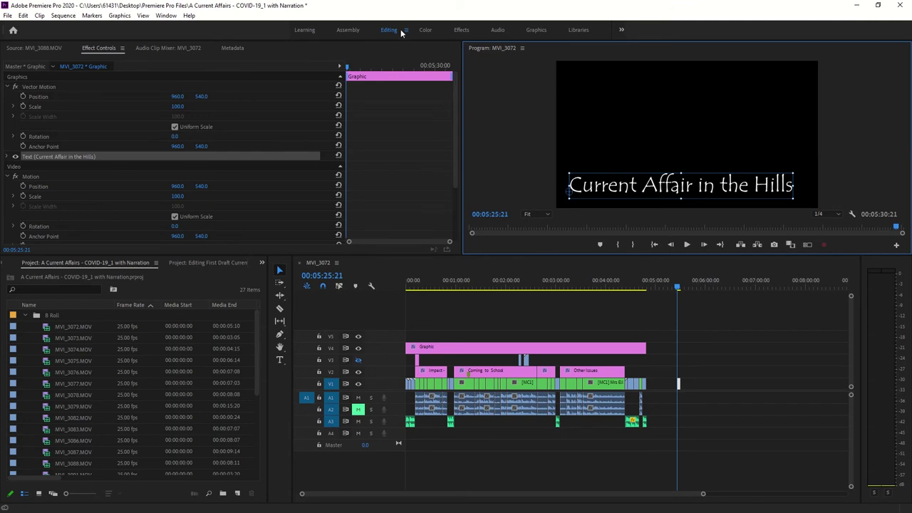
{"action": "left_click", "coordinate": [40, 47]}
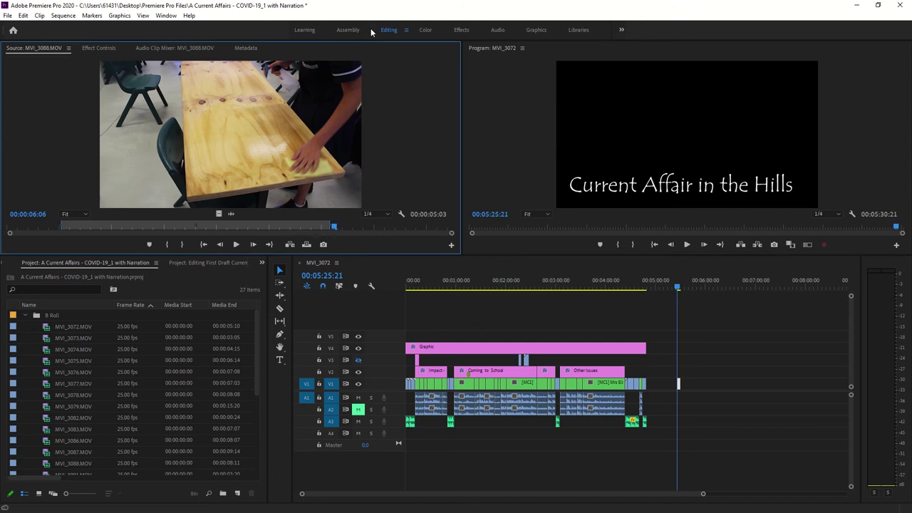
{"action": "left_click", "coordinate": [93, 50]}
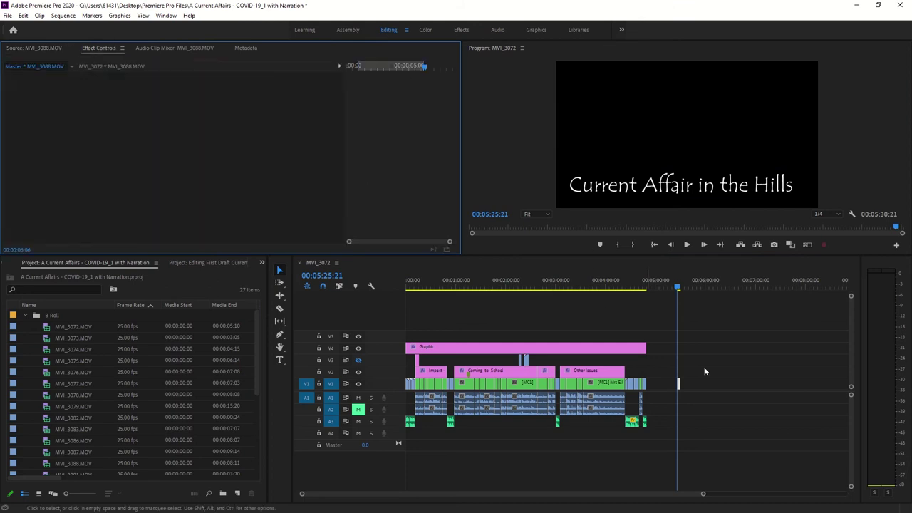
Shift the title clip on V1 about 12 seconds earlier and place the playhead at 00:05:14:17 within it.
{"action": "key", "text": "="}
{"action": "key", "text": "="}
{"action": "key", "text": "="}
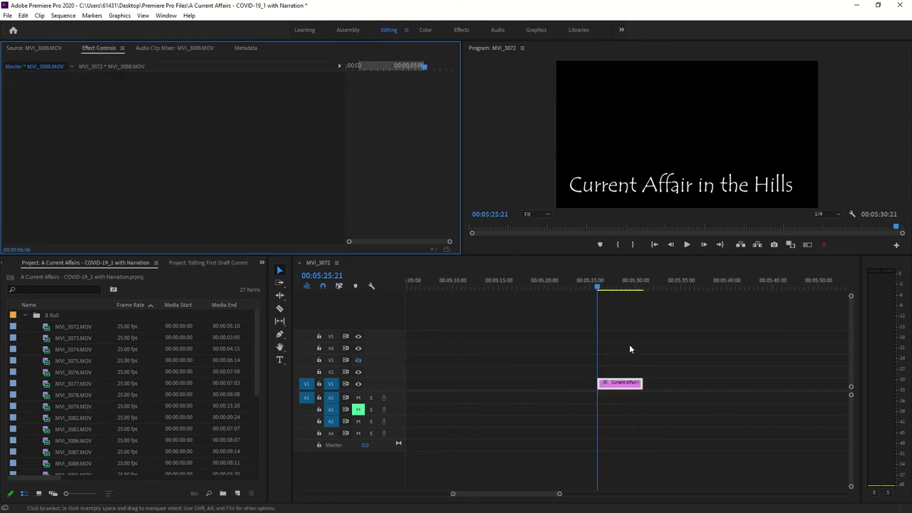
{"action": "left_click", "coordinate": [630, 389]}
{"action": "left_click_drag", "start_coordinate": [630, 388], "coordinate": [519, 388]}
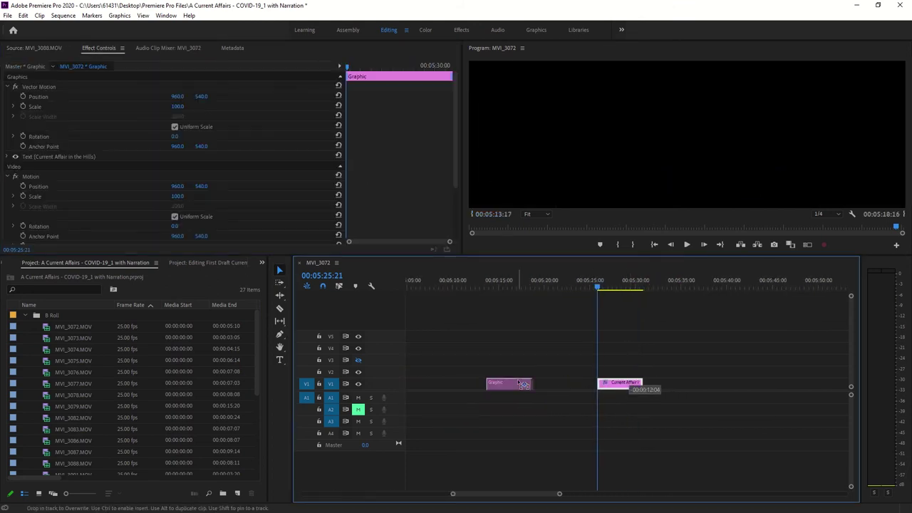
{"action": "left_click", "coordinate": [497, 288]}
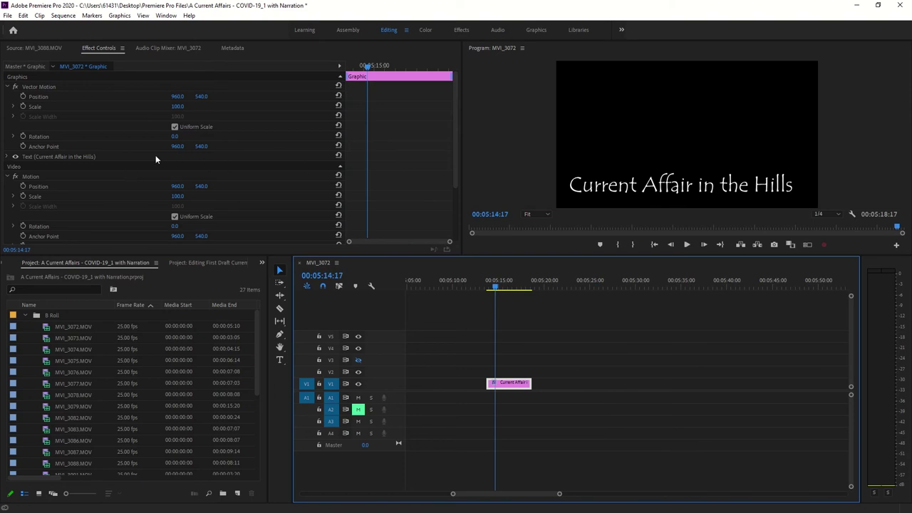
Expand the title's text properties and change its font to Operetta 8.
{"action": "left_click", "coordinate": [9, 157]}
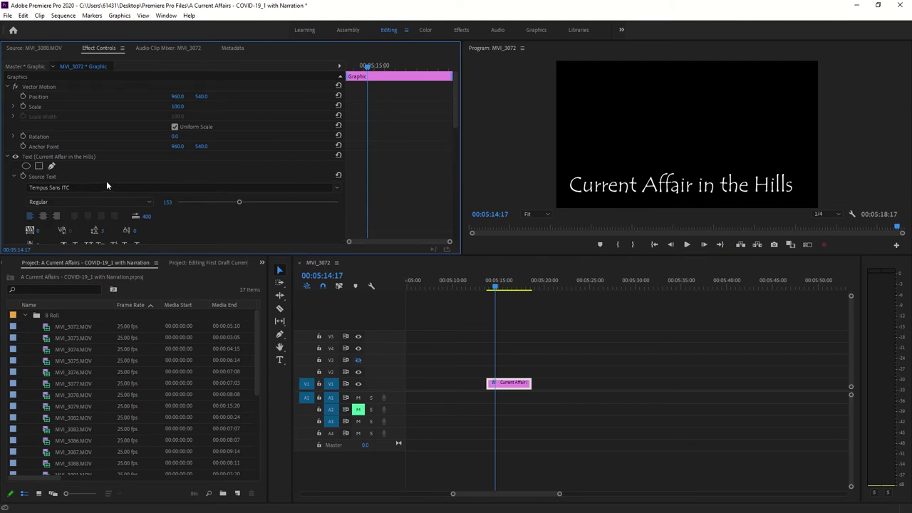
{"action": "scroll", "coordinate": [124, 174], "scroll_direction": "down", "scroll_amount": 1}
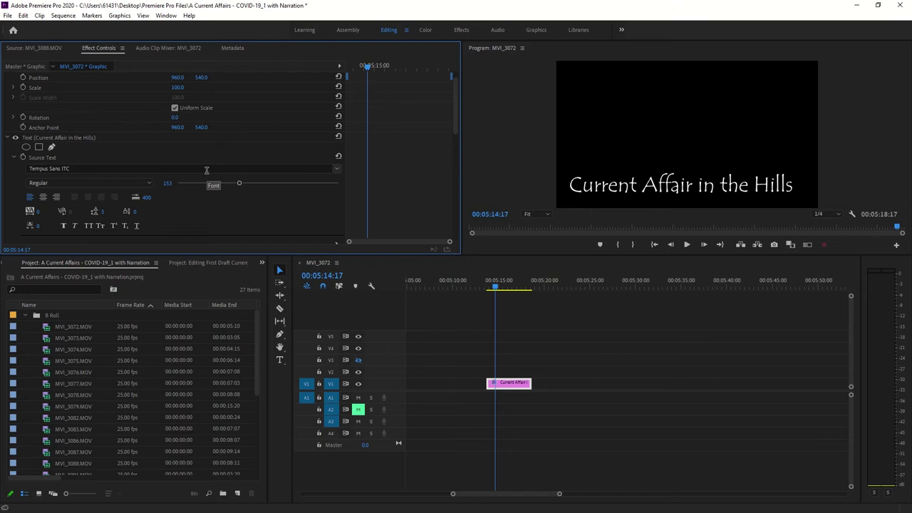
{"action": "left_click", "coordinate": [207, 171]}
{"action": "scroll", "coordinate": [163, 263], "scroll_direction": "down", "scroll_amount": 5}
{"action": "scroll", "coordinate": [162, 263], "scroll_direction": "up", "scroll_amount": 10}
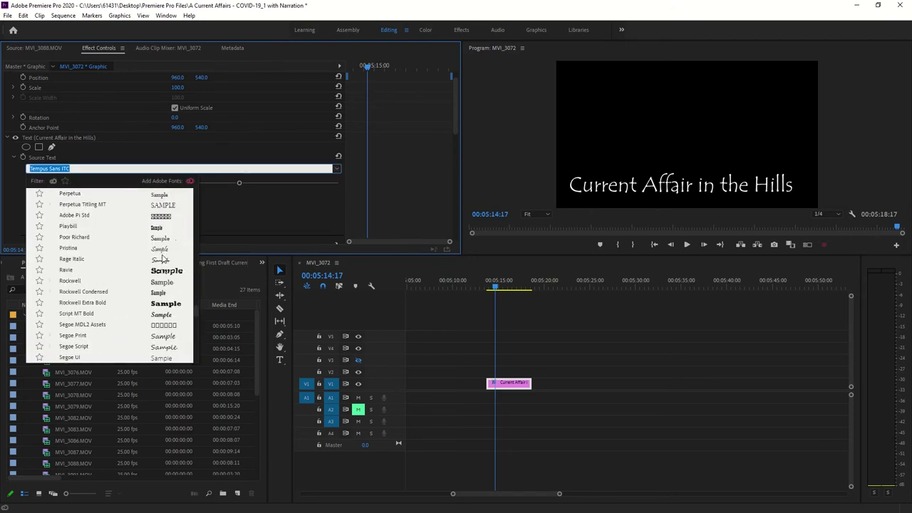
{"action": "scroll", "coordinate": [162, 245], "scroll_direction": "up", "scroll_amount": 2}
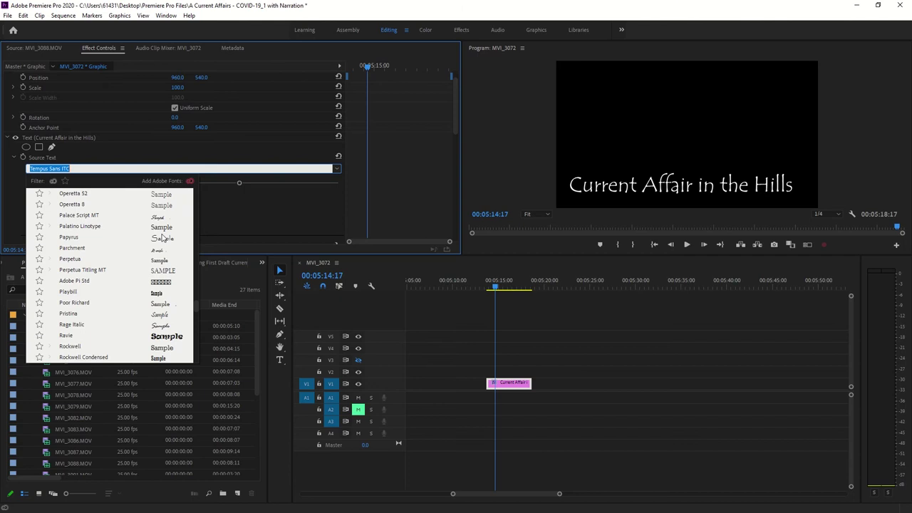
{"action": "left_click", "coordinate": [162, 205]}
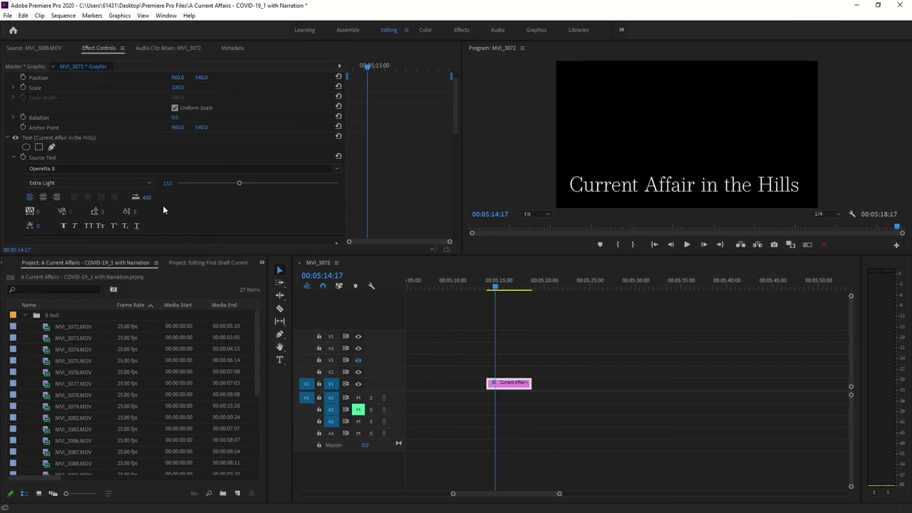
Try the Light, Medium and Bold font styles on the title and return it to Extra Light.
{"action": "left_click", "coordinate": [712, 187]}
{"action": "double_click", "coordinate": [713, 187]}
{"action": "left_click", "coordinate": [716, 188]}
{"action": "left_click", "coordinate": [219, 198]}
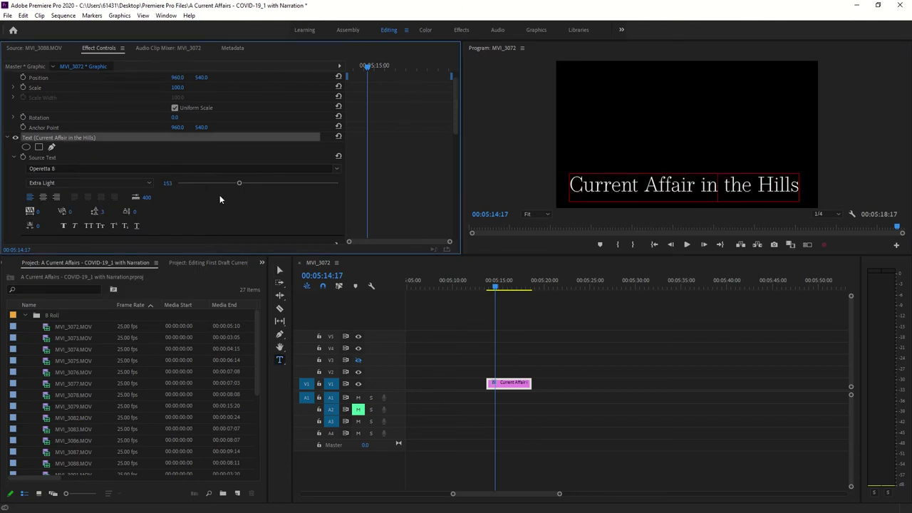
{"action": "left_click", "coordinate": [150, 182]}
{"action": "left_click", "coordinate": [128, 203]}
{"action": "left_click", "coordinate": [143, 183]}
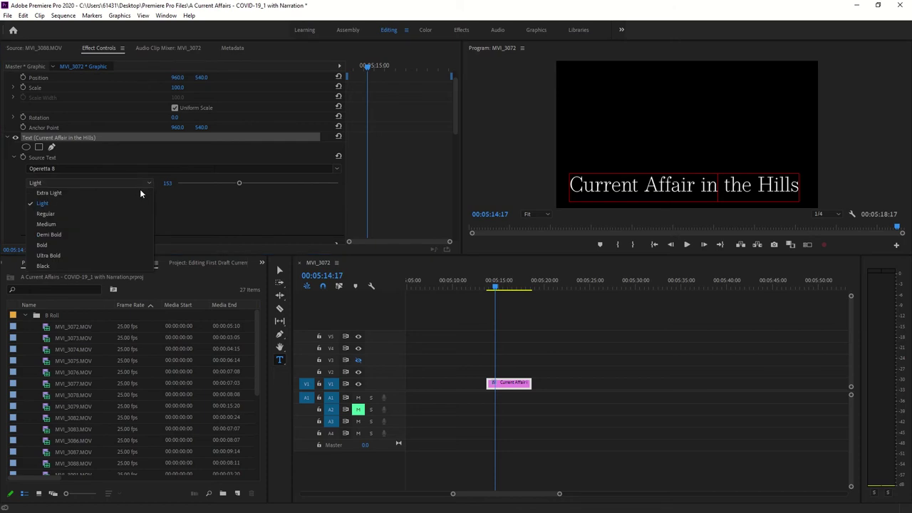
{"action": "left_click", "coordinate": [124, 224]}
{"action": "left_click", "coordinate": [144, 185]}
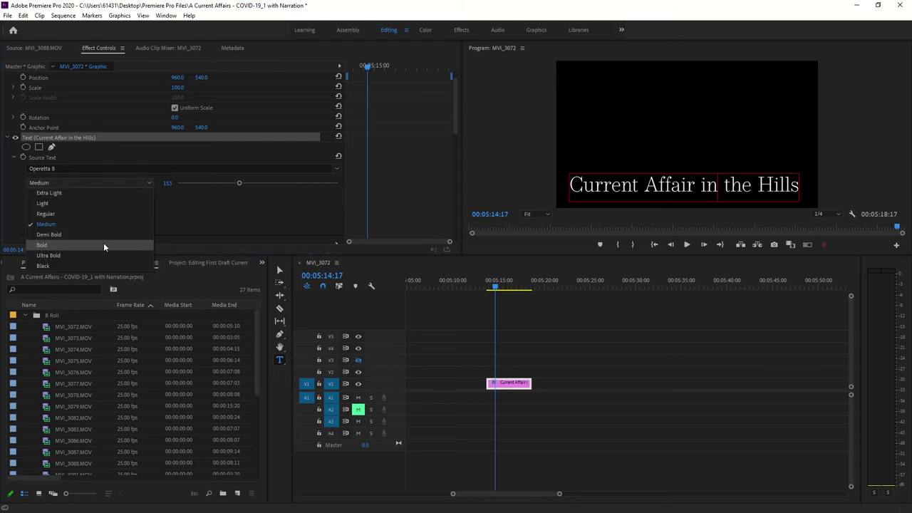
{"action": "left_click", "coordinate": [104, 243]}
{"action": "left_click", "coordinate": [148, 184]}
{"action": "left_click", "coordinate": [149, 184]}
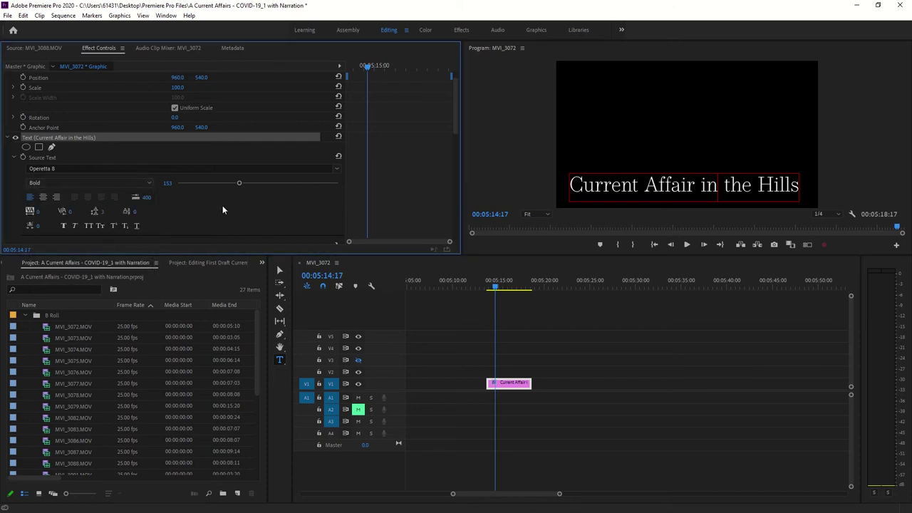
{"action": "left_click", "coordinate": [141, 181]}
{"action": "left_click", "coordinate": [140, 192]}
Try to reduce the title's font size to 70.
{"action": "left_click", "coordinate": [650, 180]}
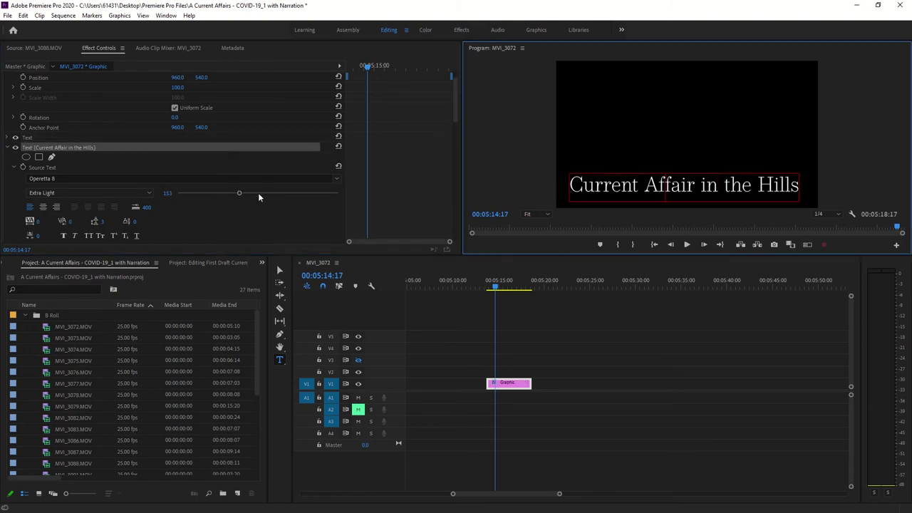
{"action": "left_click_drag", "start_coordinate": [236, 194], "coordinate": [228, 195]}
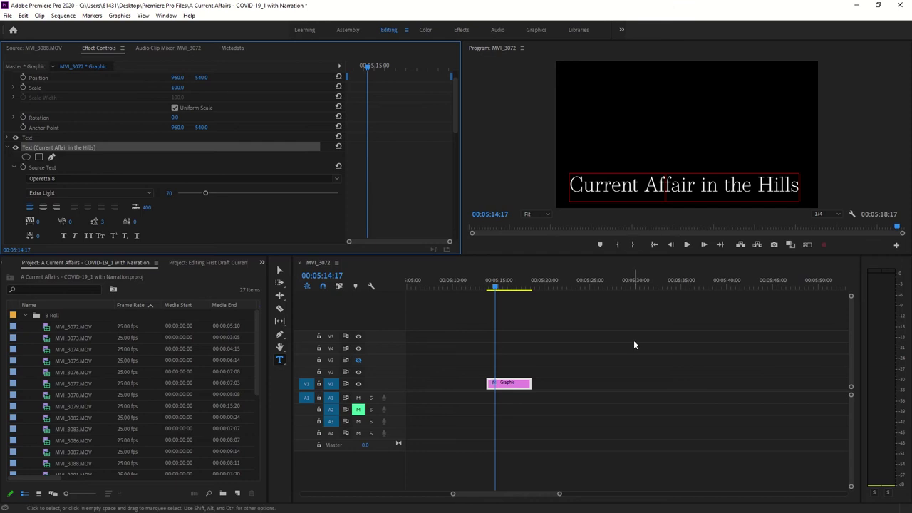
{"action": "left_click", "coordinate": [503, 360]}
{"action": "left_click", "coordinate": [508, 384]}
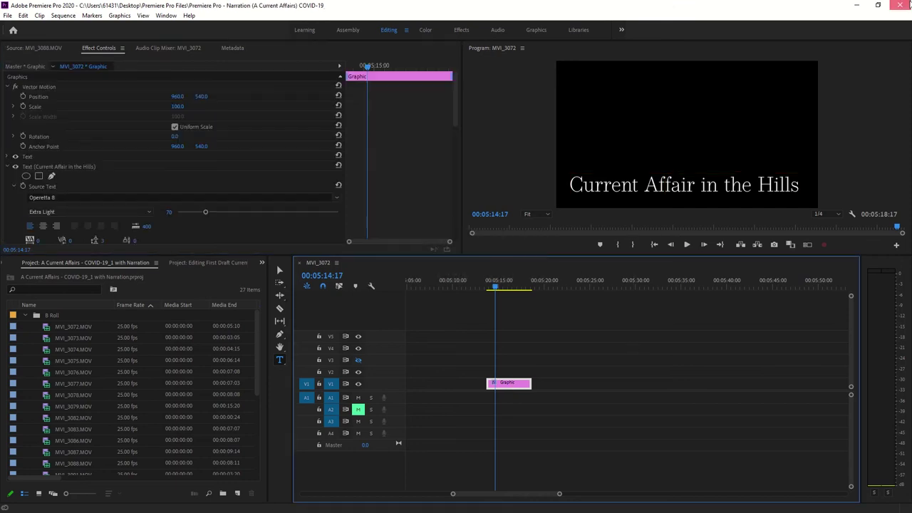
Relaunch Adobe Premiere Pro and reopen the "A Current Affairs - COVID-19_1 with Narration" project.
{"action": "key", "text": "super"}
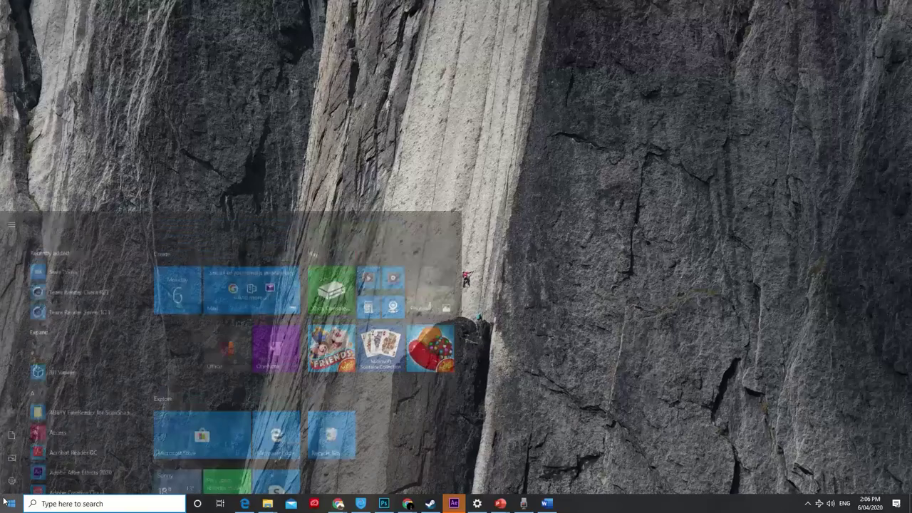
{"action": "type", "text": "prem"}
{"action": "key", "text": "Return"}
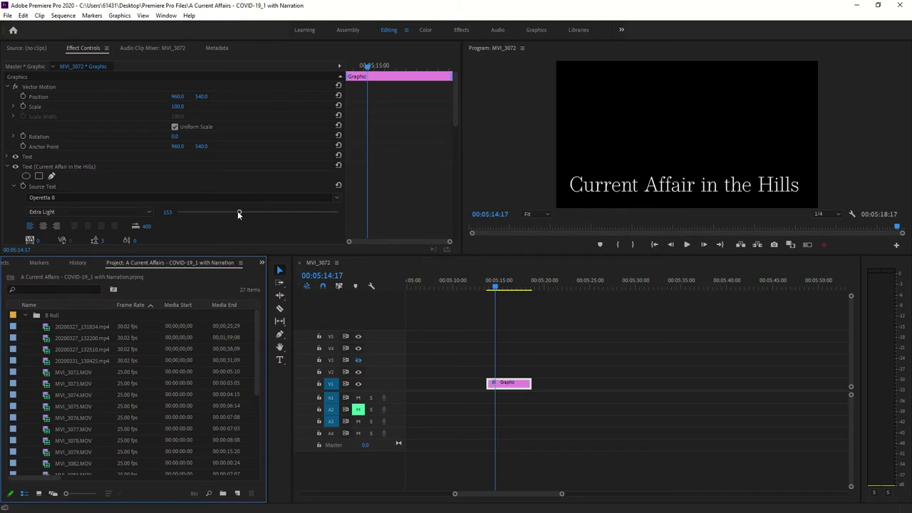
Reduce the "Current Affair in the Hills" title's font size to 93.
{"action": "left_click_drag", "start_coordinate": [238, 212], "coordinate": [216, 213]}
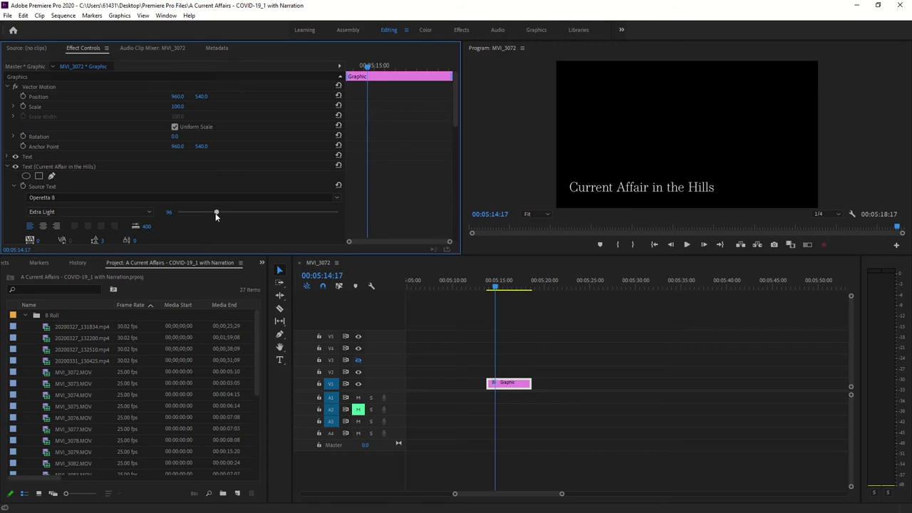
{"action": "left_click_drag", "start_coordinate": [216, 222], "coordinate": [213, 222]}
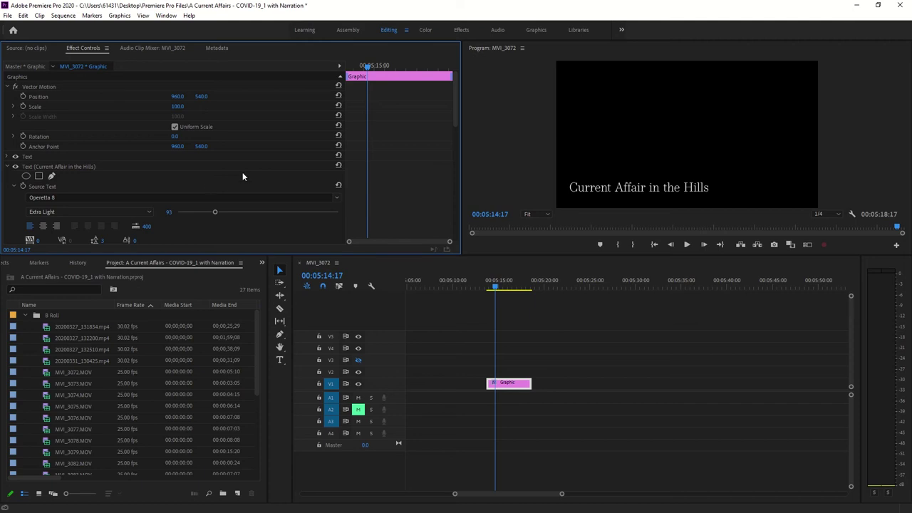
Break the title into two lines before "in the Hills" and move it up so both lines fit in the frame's lower-left corner.
{"action": "scroll", "coordinate": [261, 153], "scroll_direction": "down", "scroll_amount": 5}
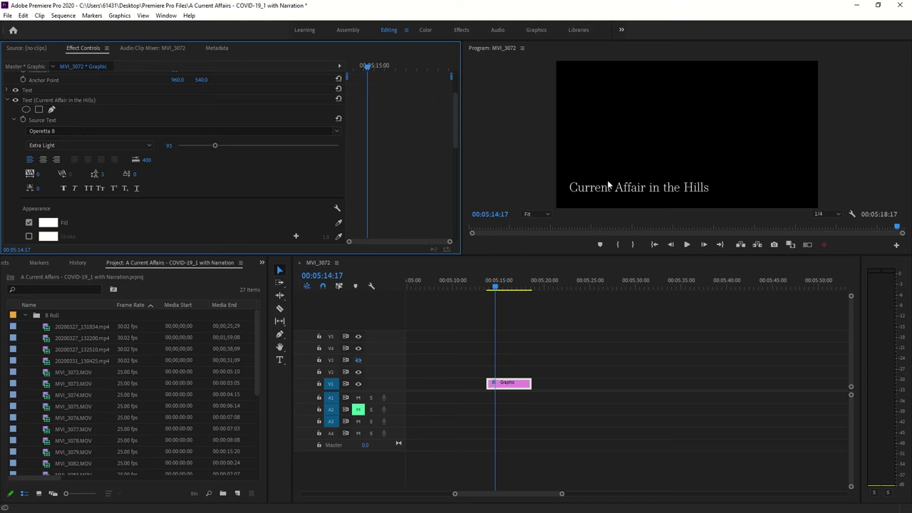
{"action": "left_click", "coordinate": [682, 192]}
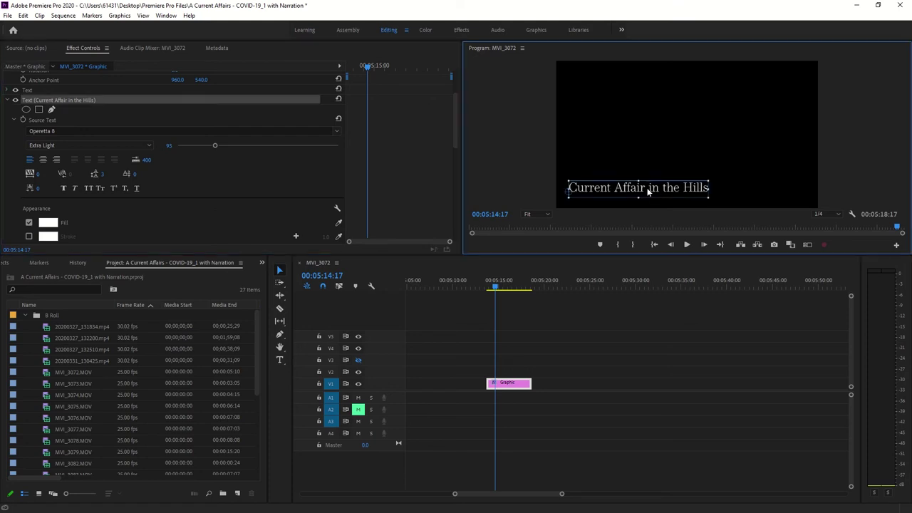
{"action": "double_click", "coordinate": [650, 191]}
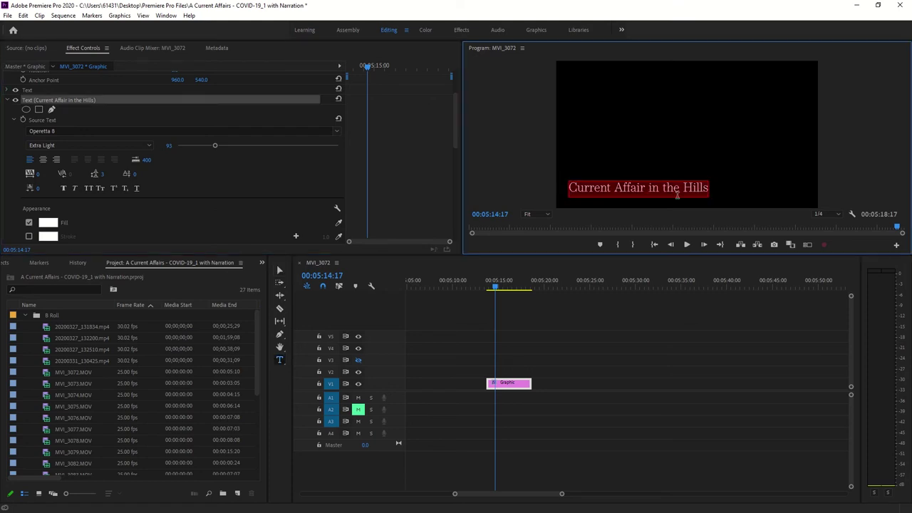
{"action": "left_click", "coordinate": [678, 195]}
{"action": "key", "text": "Return"}
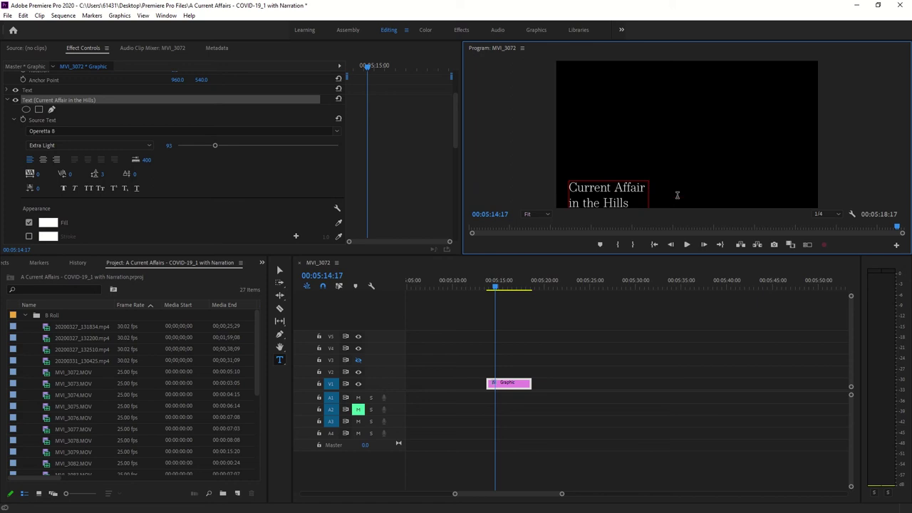
{"action": "left_click", "coordinate": [279, 270]}
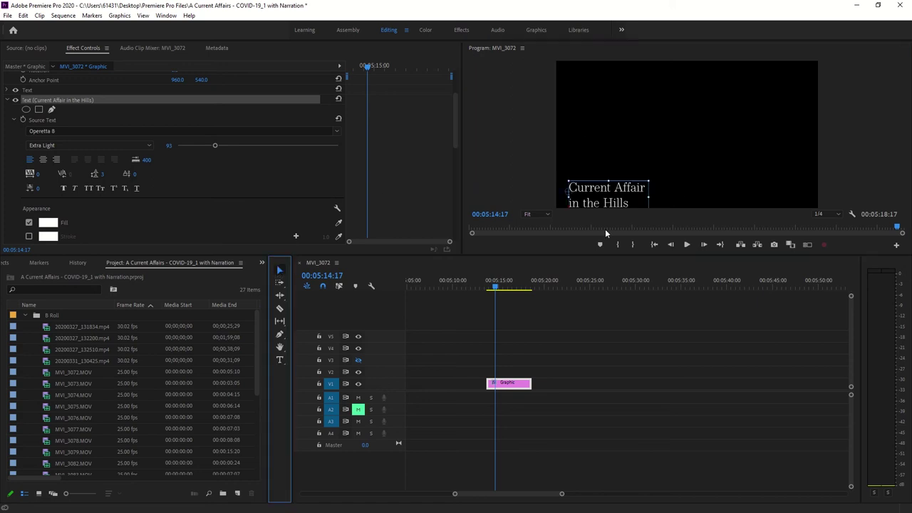
{"action": "left_click_drag", "start_coordinate": [593, 198], "coordinate": [598, 187]}
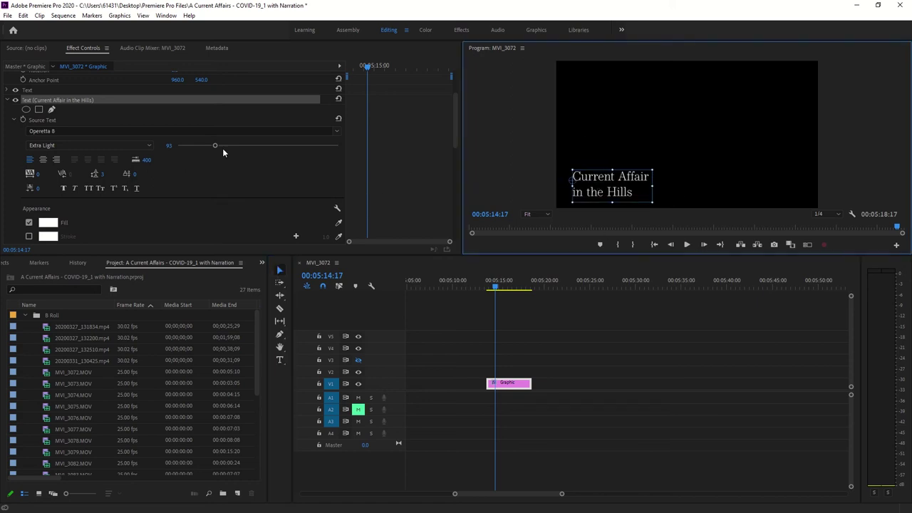
Increase the two-line title's font size to 107.
{"action": "mouse_move", "coordinate": [217, 148]}
{"action": "left_mouse_down"}
{"action": "mouse_move", "coordinate": [200, 147]}
{"action": "mouse_move", "coordinate": [221, 147]}
{"action": "left_mouse_up"}
{"action": "scroll", "coordinate": [188, 180], "scroll_direction": "down", "scroll_amount": 1}
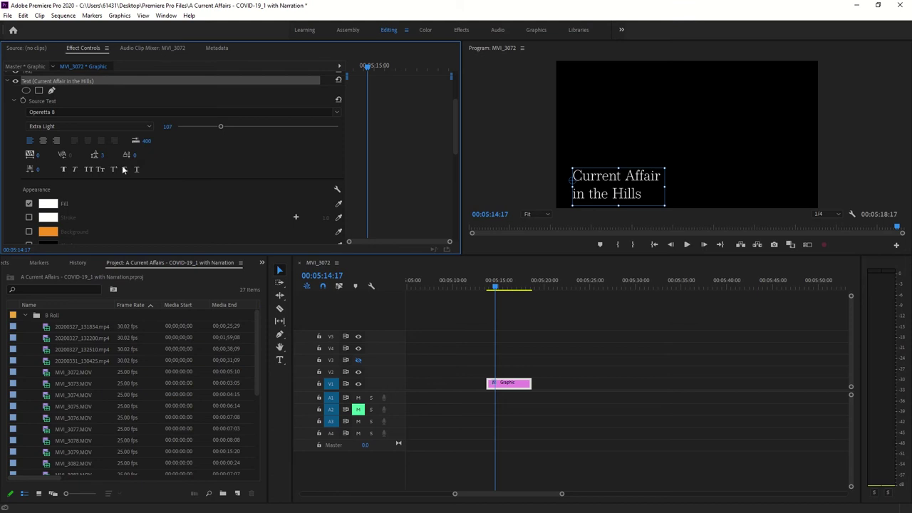
Center-align the two-line title's text and move the title back inside the frame's lower-left corner.
{"action": "left_click", "coordinate": [43, 142]}
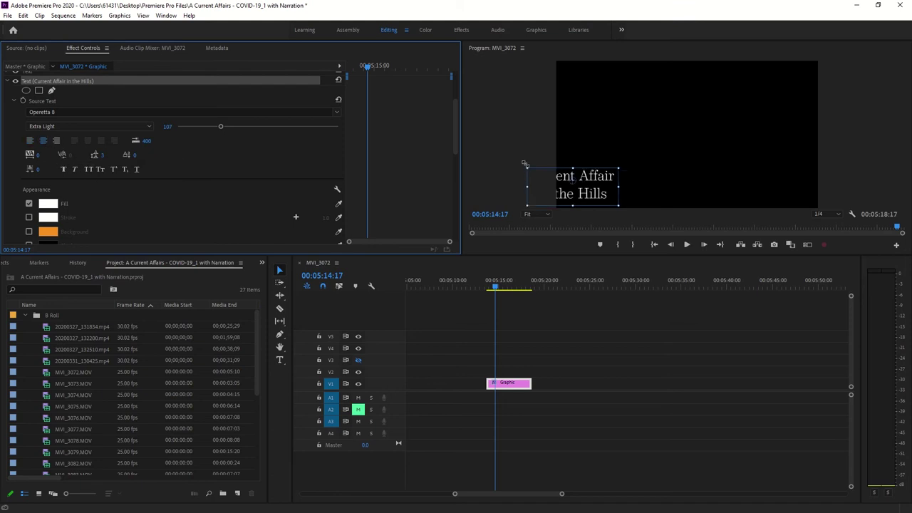
{"action": "left_click_drag", "start_coordinate": [550, 184], "coordinate": [587, 179]}
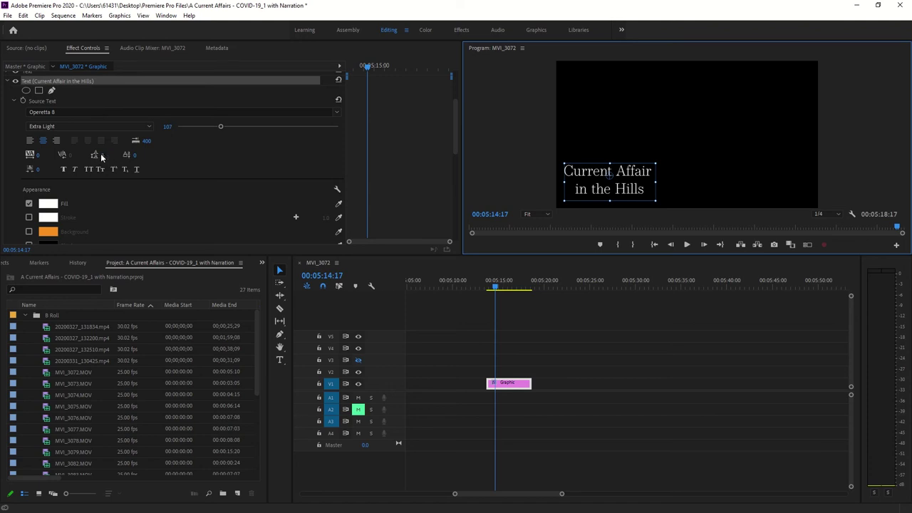
Set the title text's tracking to -16 and its leading to 14.
{"action": "left_click_drag", "start_coordinate": [97, 156], "coordinate": [35, 157]}
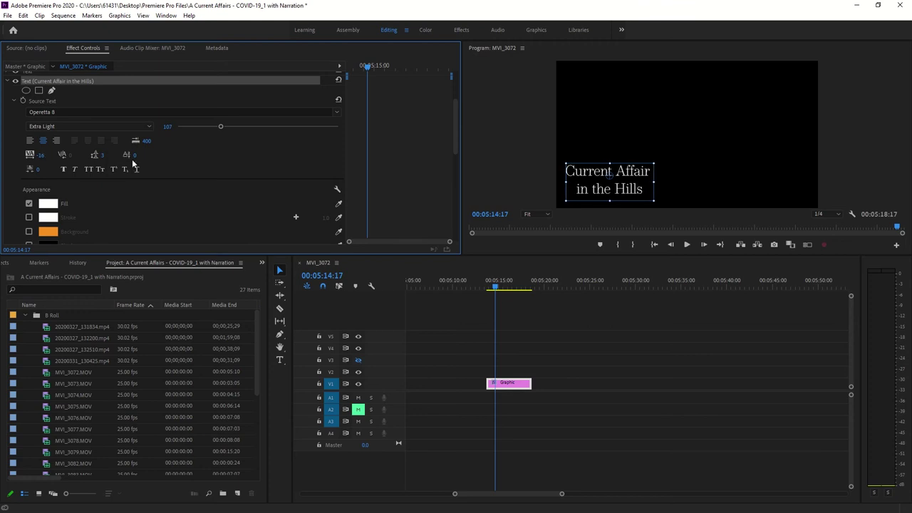
{"action": "left_click_drag", "start_coordinate": [102, 156], "coordinate": [104, 156]}
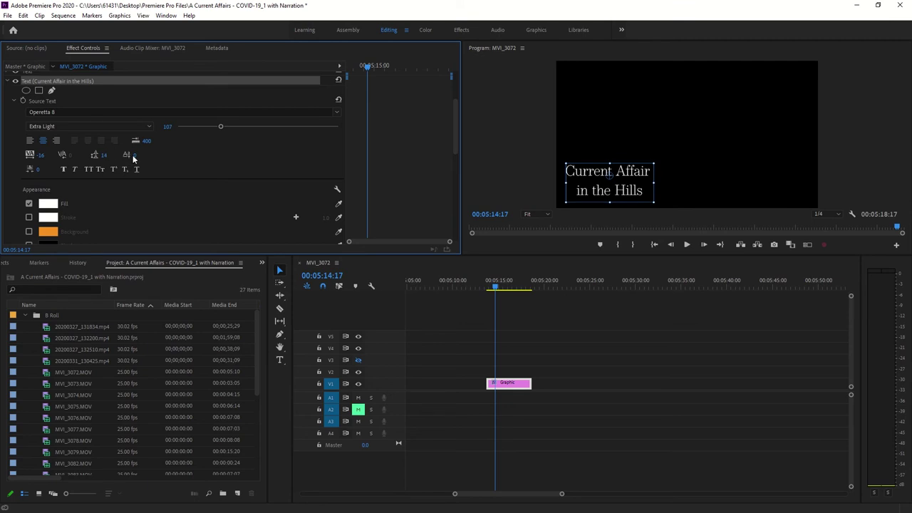
Try a dark red fill (702B2B) on the title text, and undo it.
{"action": "scroll", "coordinate": [186, 158], "scroll_direction": "down", "scroll_amount": 1}
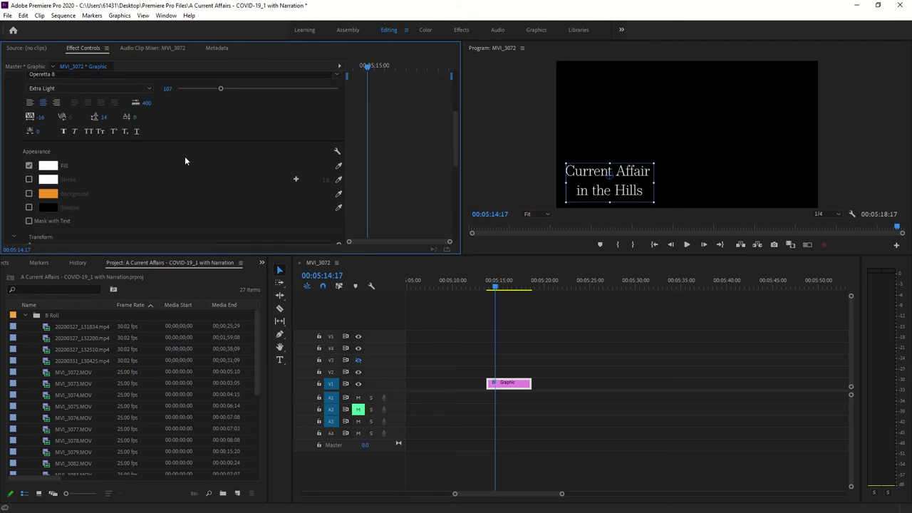
{"action": "left_click", "coordinate": [56, 167]}
{"action": "left_click", "coordinate": [426, 269]}
{"action": "left_click", "coordinate": [403, 229]}
{"action": "left_click", "coordinate": [419, 248]}
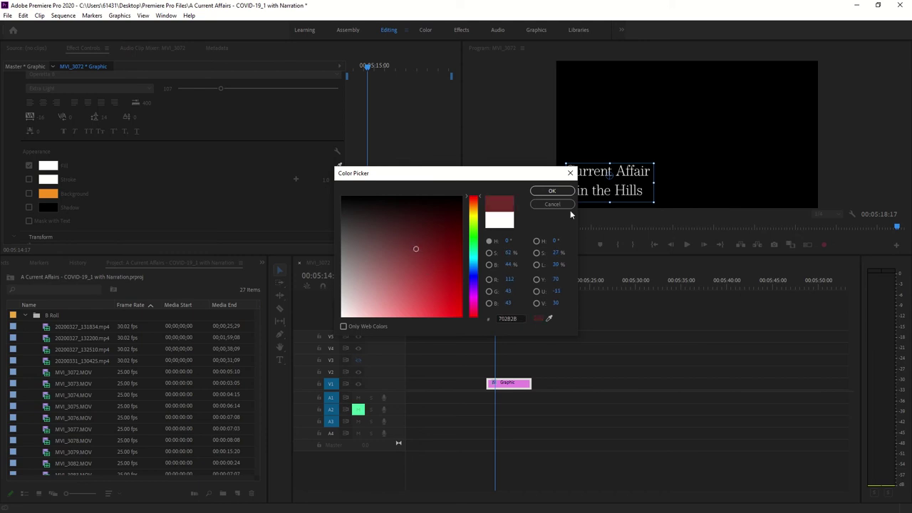
{"action": "left_click", "coordinate": [552, 191]}
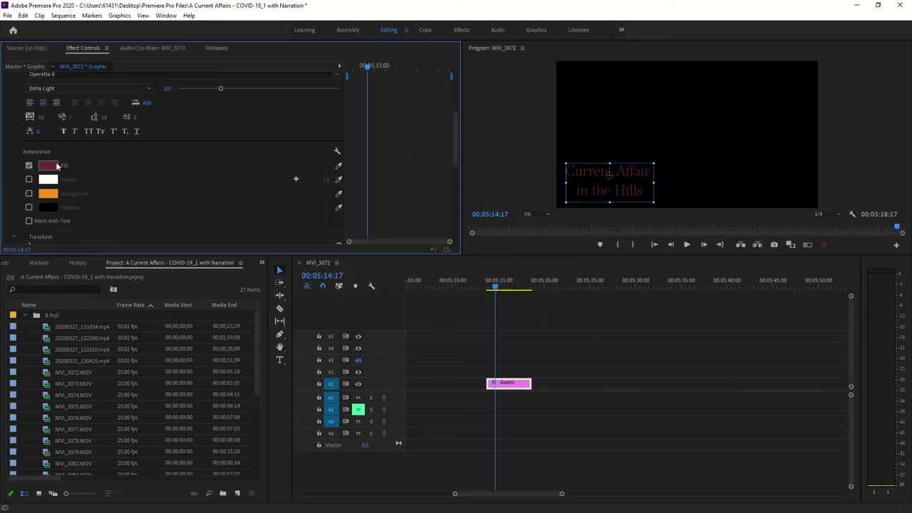
{"action": "key", "text": "ctrl+z"}
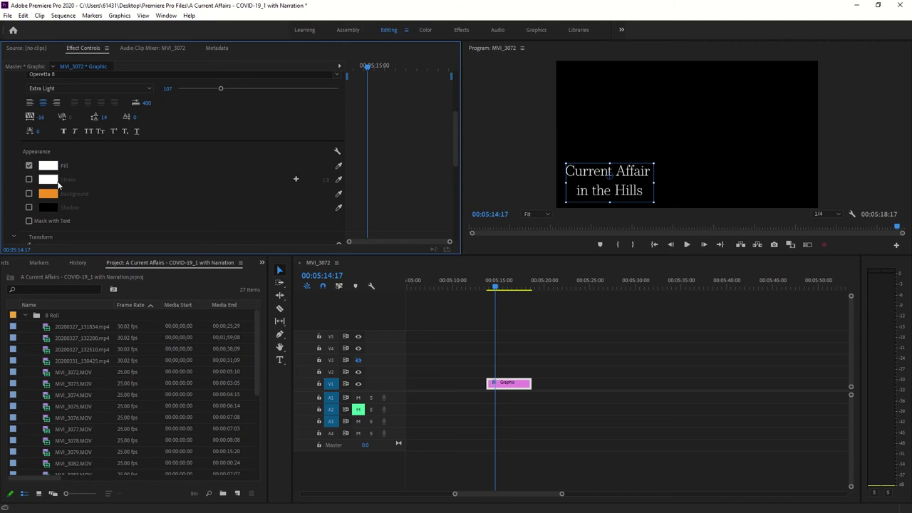
Enable a stroke on the title text, colour it muted dark red and set its width to 38.
{"action": "left_click", "coordinate": [29, 179]}
{"action": "left_click", "coordinate": [44, 179]}
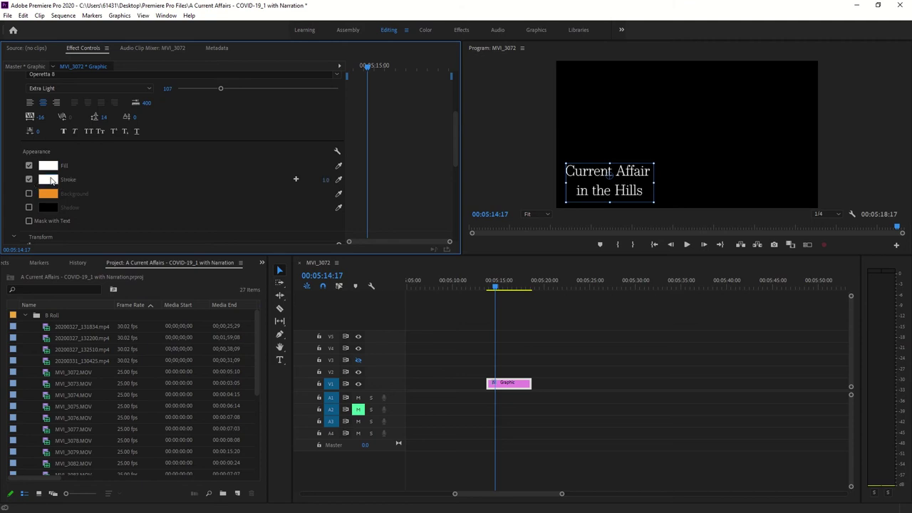
{"action": "left_click", "coordinate": [369, 258]}
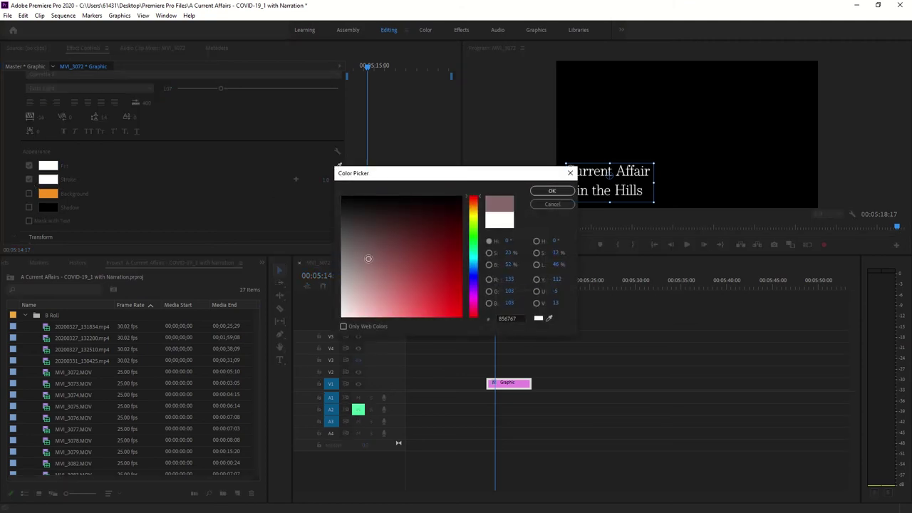
{"action": "left_click", "coordinate": [552, 191]}
{"action": "key", "text": "ctrl+z"}
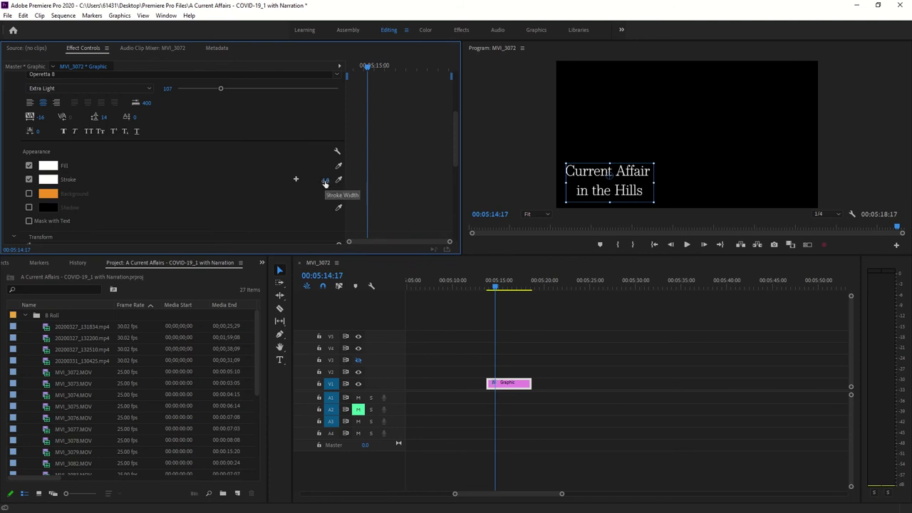
{"action": "left_click", "coordinate": [59, 183]}
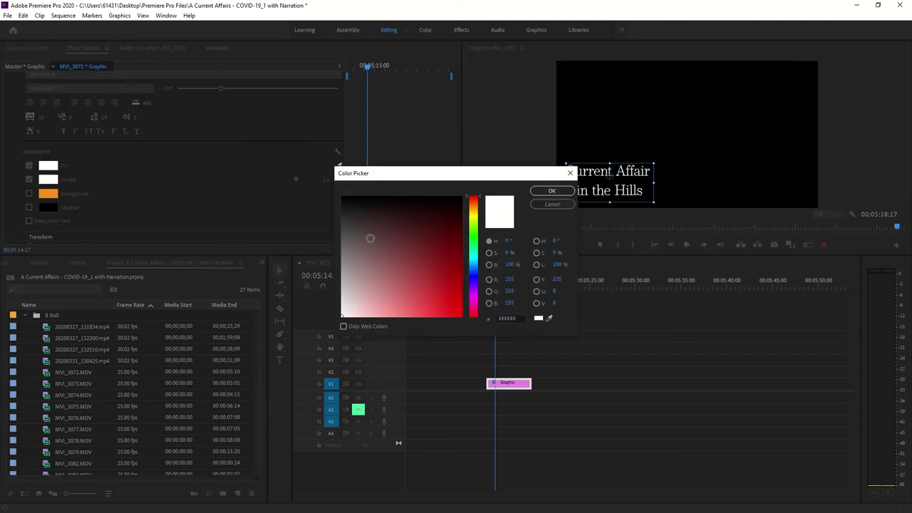
{"action": "left_click", "coordinate": [378, 246]}
{"action": "left_click", "coordinate": [549, 189]}
{"action": "left_click_drag", "start_coordinate": [326, 180], "coordinate": [356, 180]}
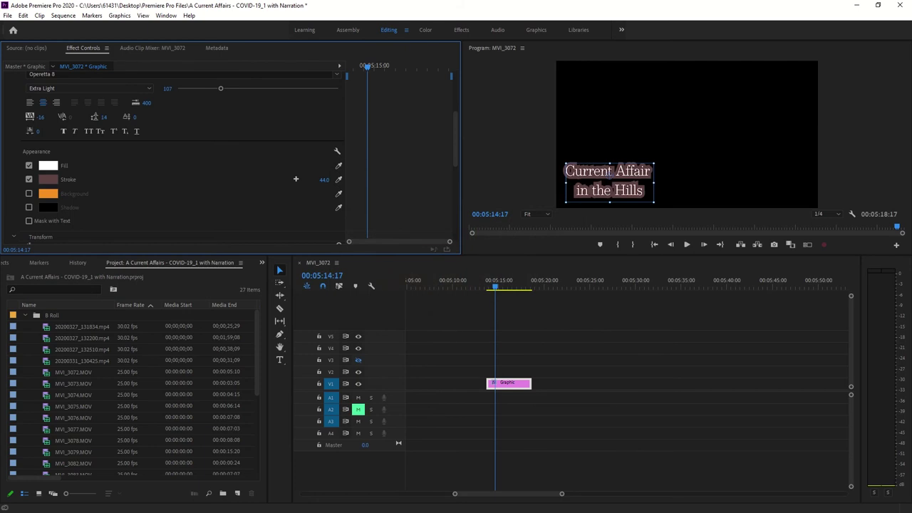
{"action": "left_click_drag", "start_coordinate": [324, 180], "coordinate": [318, 180]}
Enable the title's background and change its colour to black.
{"action": "left_click", "coordinate": [28, 194]}
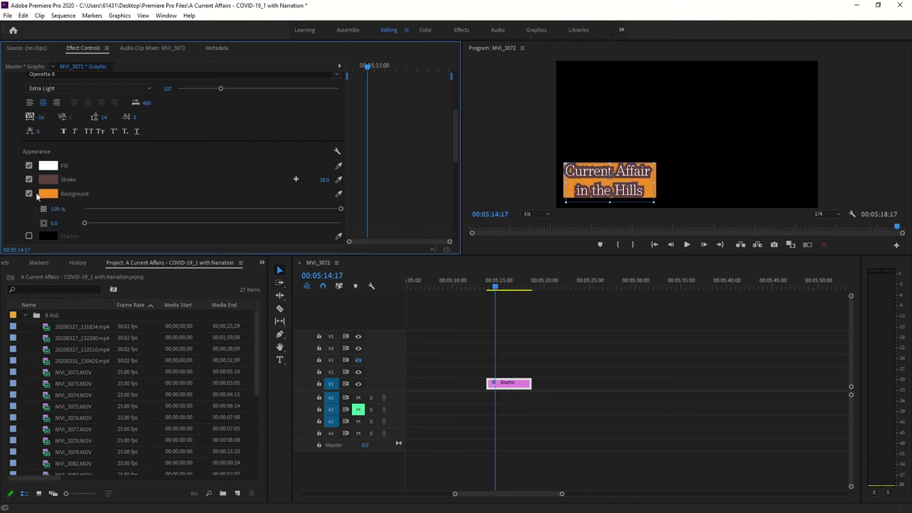
{"action": "left_click", "coordinate": [47, 194]}
{"action": "left_click_drag", "start_coordinate": [346, 212], "coordinate": [357, 226]}
{"action": "left_click_drag", "start_coordinate": [471, 233], "coordinate": [479, 334]}
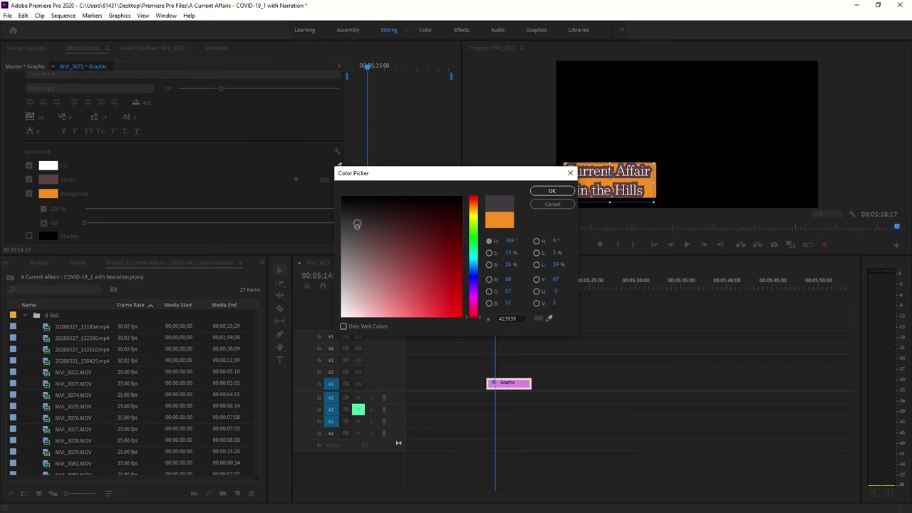
{"action": "left_click_drag", "start_coordinate": [356, 219], "coordinate": [354, 195]}
{"action": "left_click", "coordinate": [547, 191]}
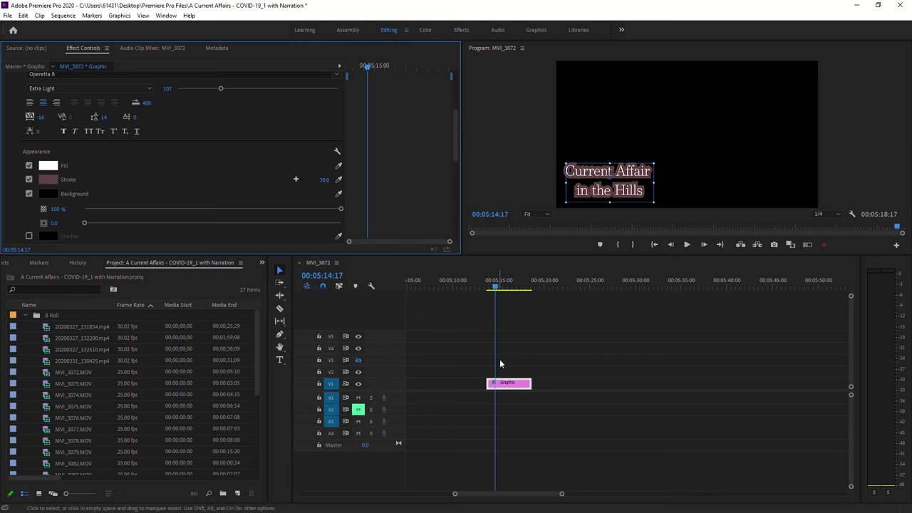
Try adjusting the opacity of the title's black background.
{"action": "left_click_drag", "start_coordinate": [496, 493], "coordinate": [494, 495]}
{"action": "scroll", "coordinate": [211, 191], "scroll_direction": "down", "scroll_amount": 2}
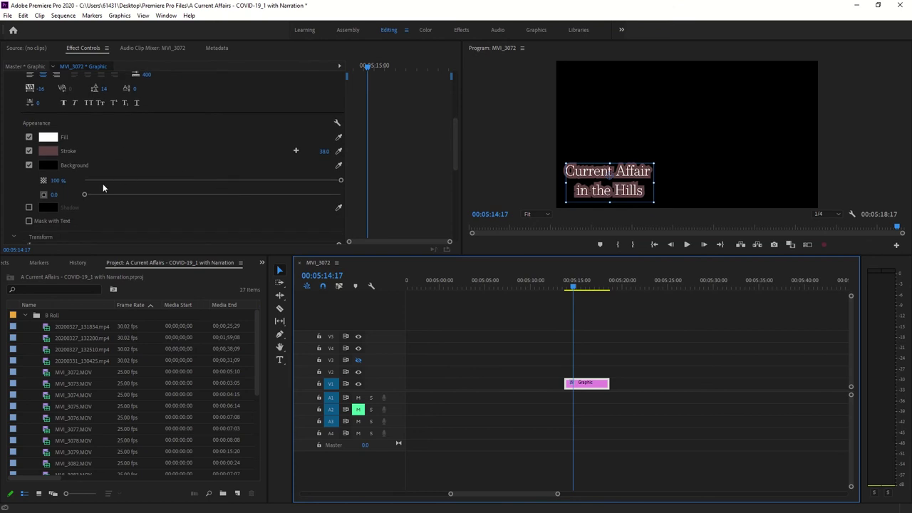
{"action": "left_click_drag", "start_coordinate": [340, 180], "coordinate": [360, 190]}
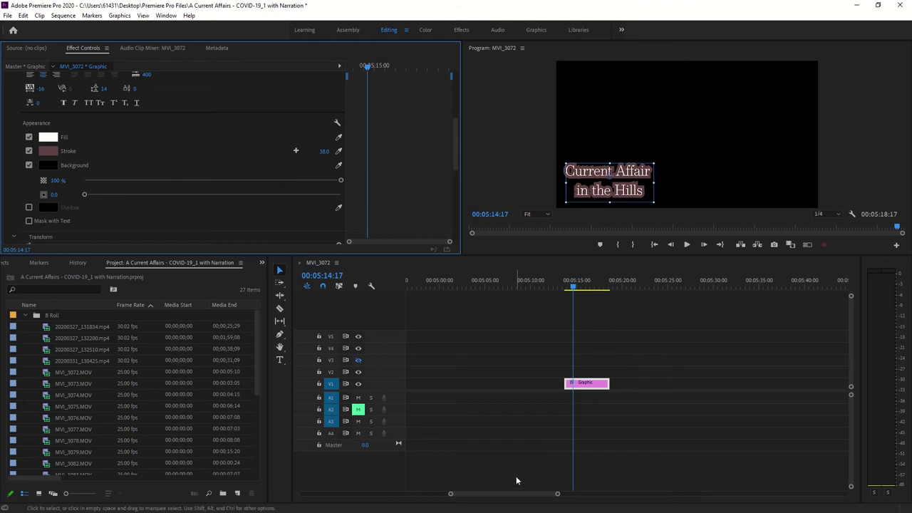
Hide track V4, move the title graphic onto V5 above the MVI_3088.MOV clip and view it at 00:04:46:03.
{"action": "left_click_drag", "start_coordinate": [513, 493], "coordinate": [503, 496]}
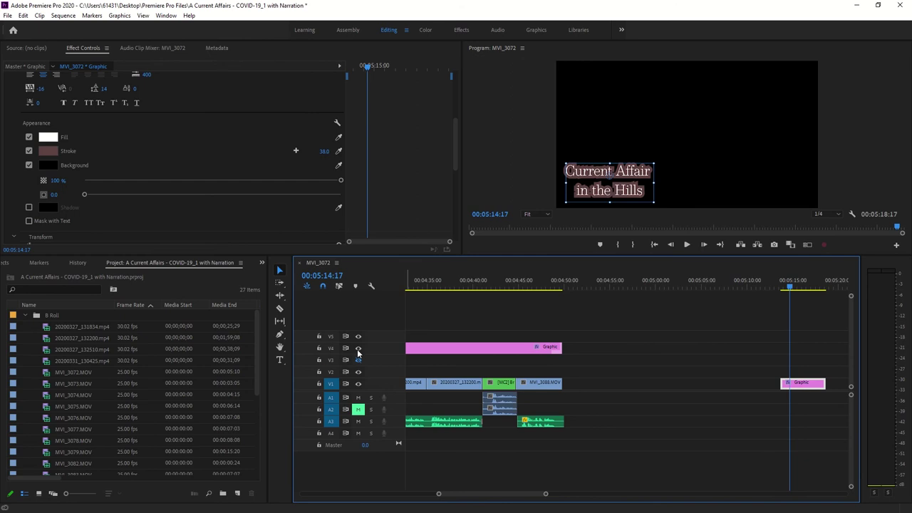
{"action": "left_click_drag", "start_coordinate": [805, 384], "coordinate": [548, 335]}
{"action": "left_click", "coordinate": [529, 284]}
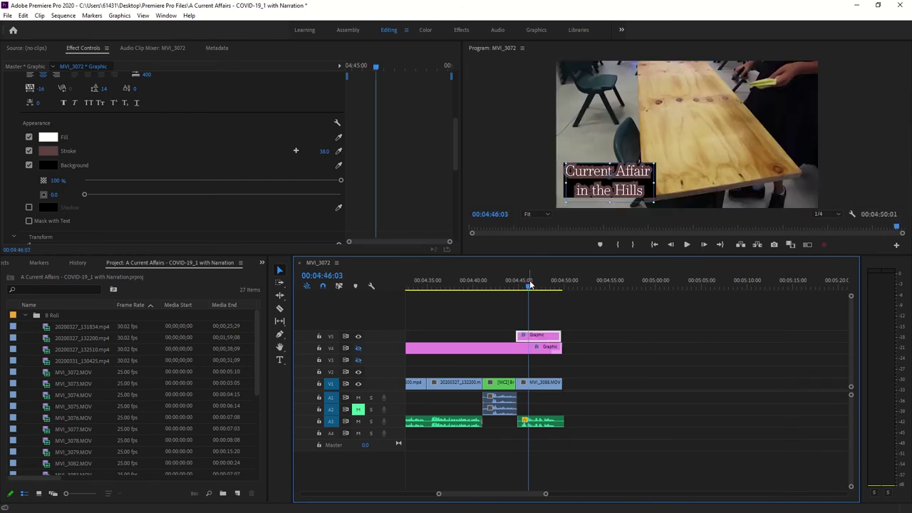
Lower the title background's opacity to 79%, keeping its size at 0.
{"action": "left_click_drag", "start_coordinate": [341, 180], "coordinate": [299, 180]}
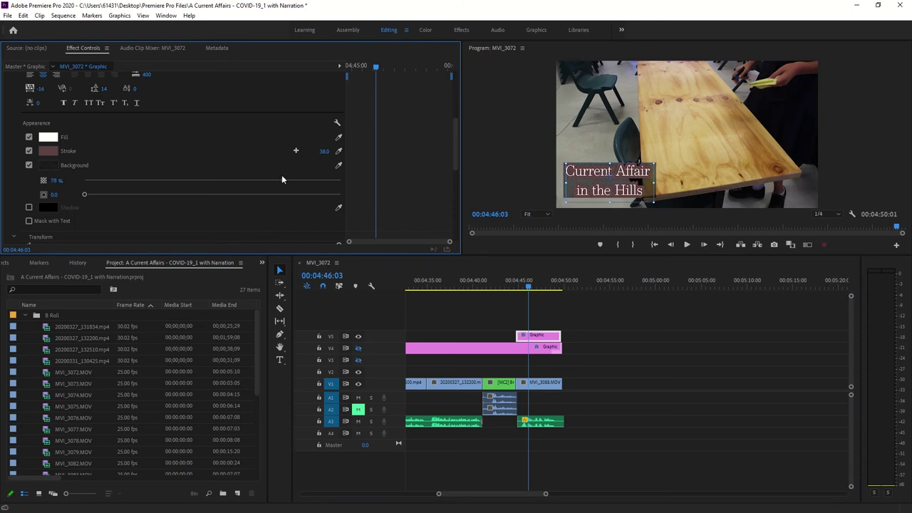
{"action": "left_click_drag", "start_coordinate": [292, 180], "coordinate": [287, 181]}
{"action": "mouse_move", "coordinate": [84, 194]}
{"action": "left_mouse_down"}
{"action": "mouse_move", "coordinate": [296, 198]}
{"action": "mouse_move", "coordinate": [77, 195]}
{"action": "left_mouse_up"}
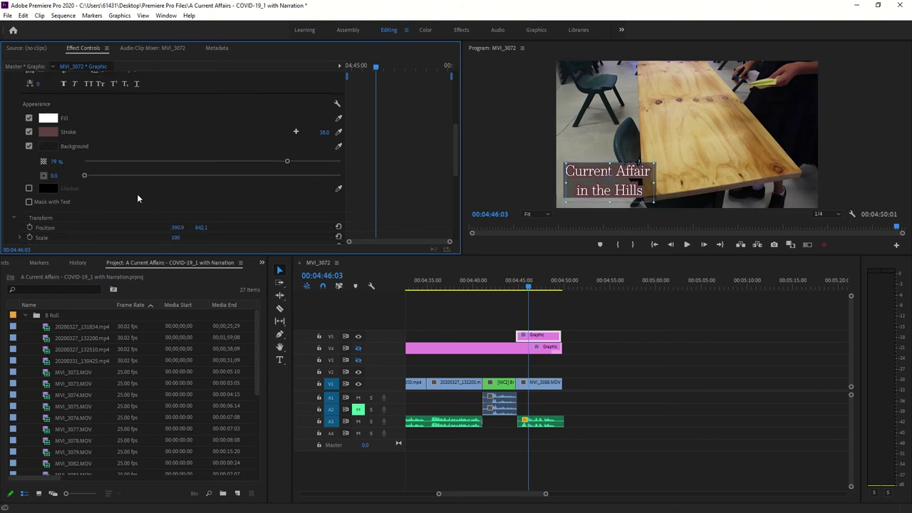
Try Mask with Text on the title, switch it off again and look over the transform properties.
{"action": "scroll", "coordinate": [80, 163], "scroll_direction": "down", "scroll_amount": 2}
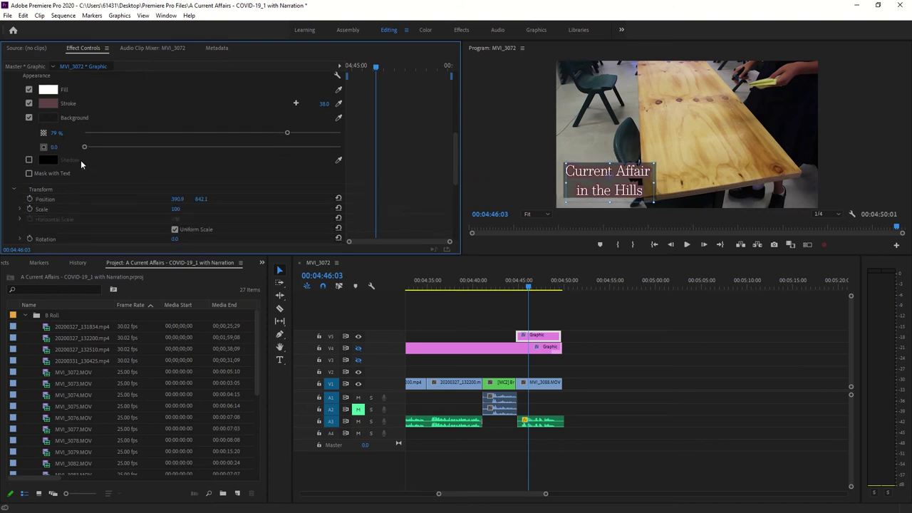
{"action": "left_click", "coordinate": [30, 173]}
{"action": "left_click", "coordinate": [29, 173]}
{"action": "scroll", "coordinate": [116, 178], "scroll_direction": "down", "scroll_amount": 1}
{"action": "scroll", "coordinate": [205, 163], "scroll_direction": "down", "scroll_amount": 1}
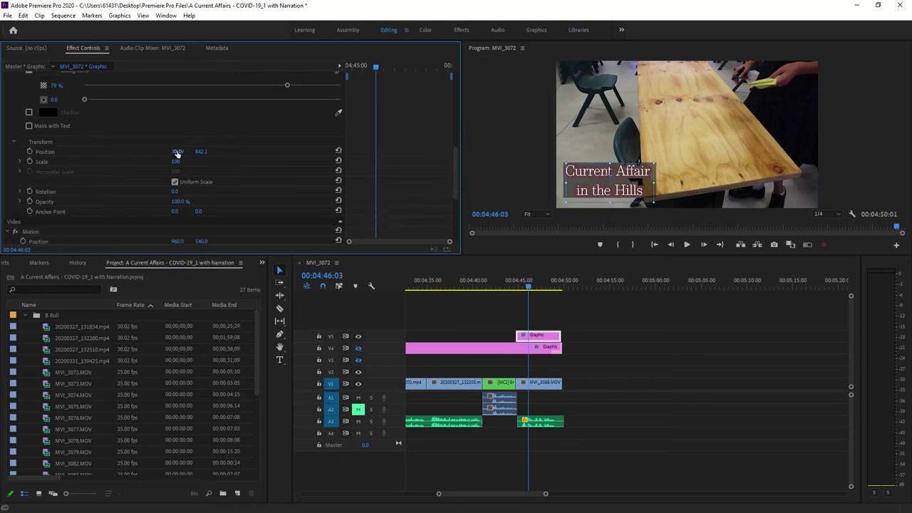
{"action": "scroll", "coordinate": [93, 172], "scroll_direction": "down", "scroll_amount": 1}
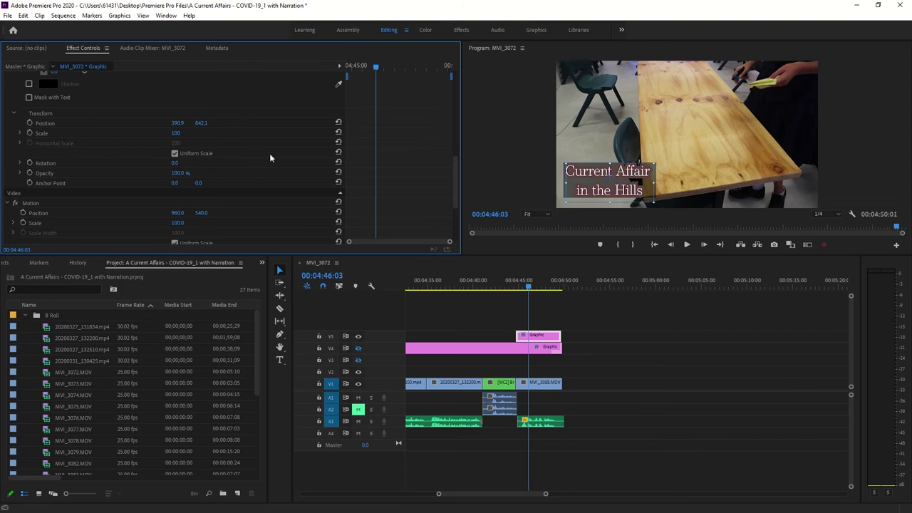
{"action": "scroll", "coordinate": [273, 152], "scroll_direction": "up", "scroll_amount": 3}
{"action": "left_click", "coordinate": [632, 189]}
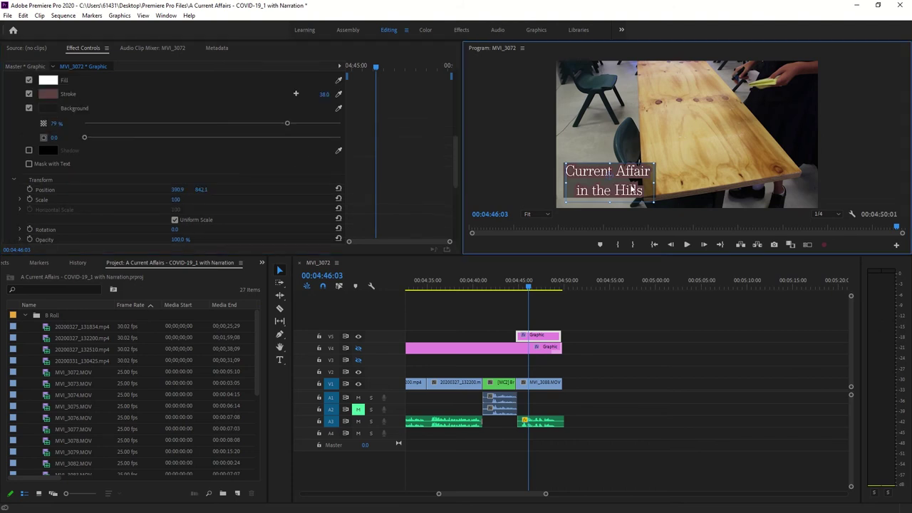
Move the title graphic along V5 into the empty area past the footage and set the playhead to 00:05:06:12.
{"action": "left_click", "coordinate": [553, 335]}
{"action": "left_click_drag", "start_coordinate": [552, 335], "coordinate": [672, 338]}
{"action": "left_click", "coordinate": [716, 285]}
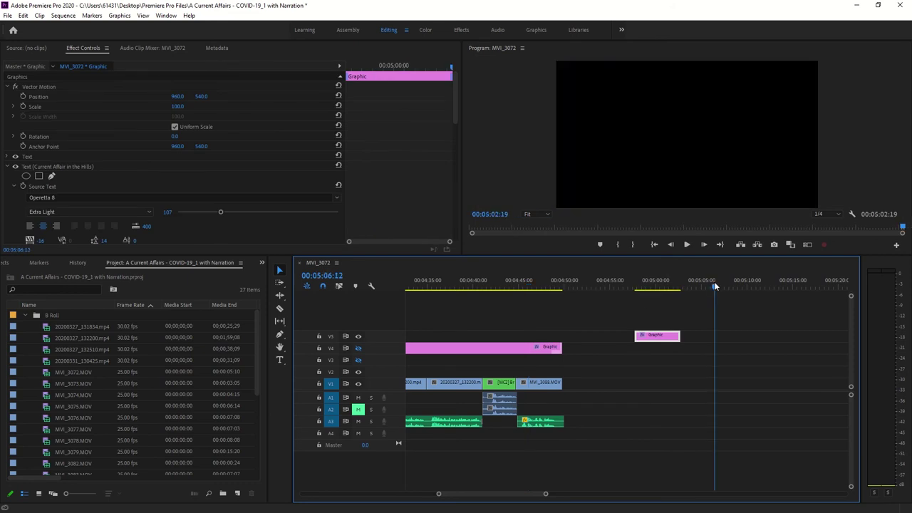
Switch to the Graphics workspace, browse the title templates and place Blue Chrome Left on V4 at 00:05:06:12.
{"action": "left_click", "coordinate": [536, 30]}
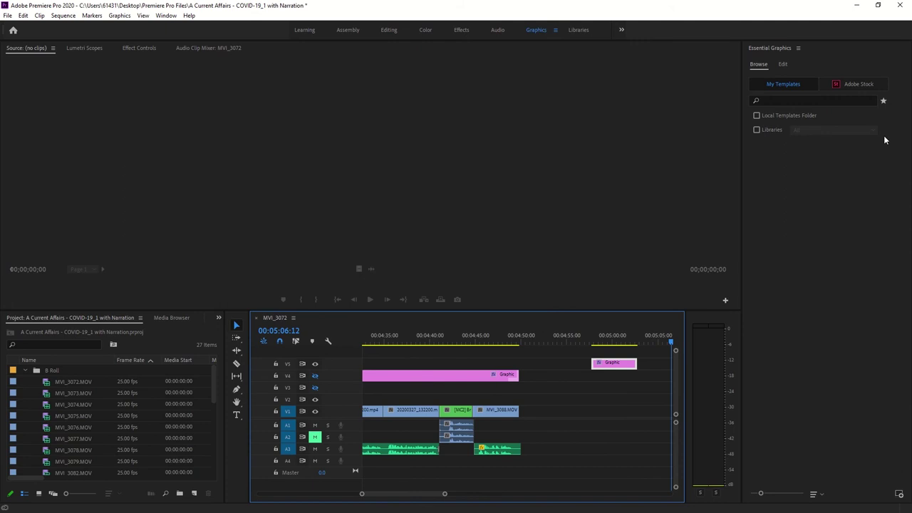
{"action": "left_click", "coordinate": [776, 65]}
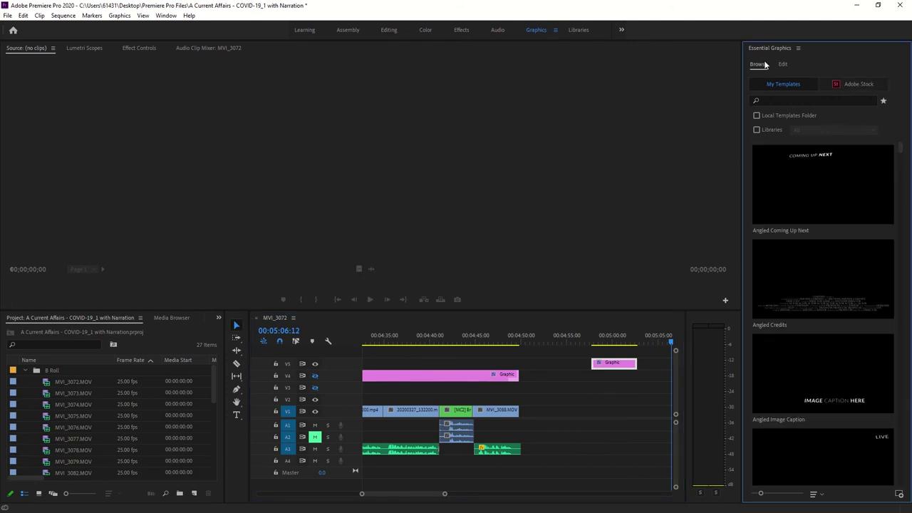
{"action": "scroll", "coordinate": [806, 196], "scroll_direction": "down", "scroll_amount": 6}
{"action": "scroll", "coordinate": [807, 203], "scroll_direction": "down", "scroll_amount": 8}
{"action": "scroll", "coordinate": [835, 237], "scroll_direction": "down", "scroll_amount": 2}
{"action": "scroll", "coordinate": [835, 233], "scroll_direction": "up", "scroll_amount": 4}
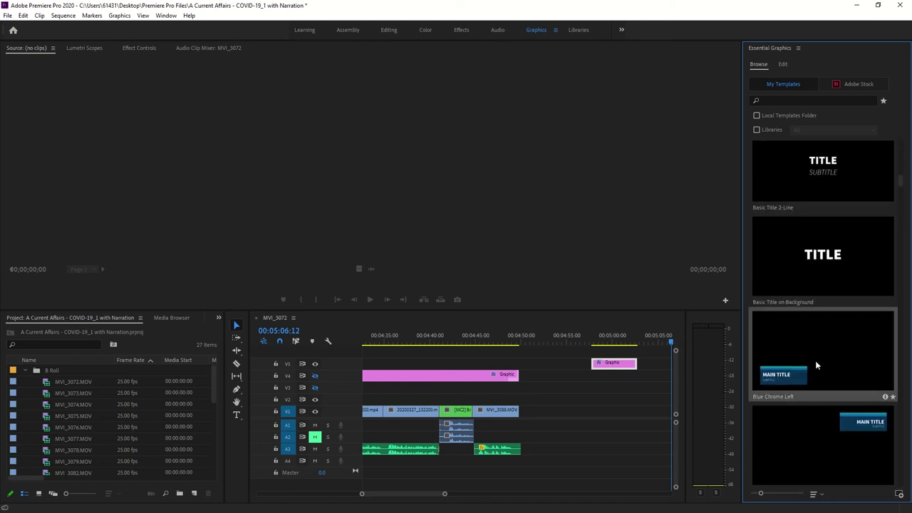
{"action": "left_click_drag", "start_coordinate": [423, 495], "coordinate": [429, 498]}
{"action": "left_click_drag", "start_coordinate": [788, 374], "coordinate": [558, 382]}
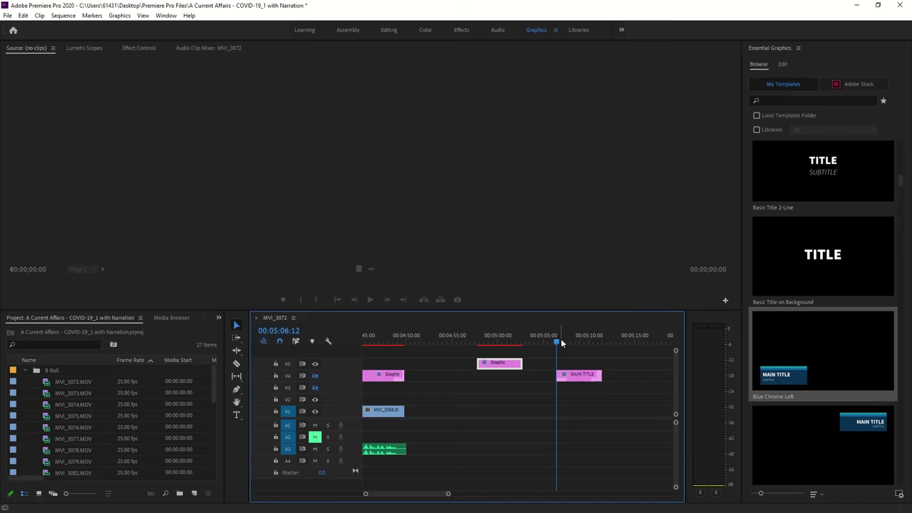
Return to the Editing workspace, select the MAIN TITLE template clip and preview it at 00:05:08:06.
{"action": "left_click", "coordinate": [561, 339]}
{"action": "left_click_drag", "start_coordinate": [563, 337], "coordinate": [567, 340]}
{"action": "left_click", "coordinate": [389, 29]}
{"action": "left_click", "coordinate": [624, 348]}
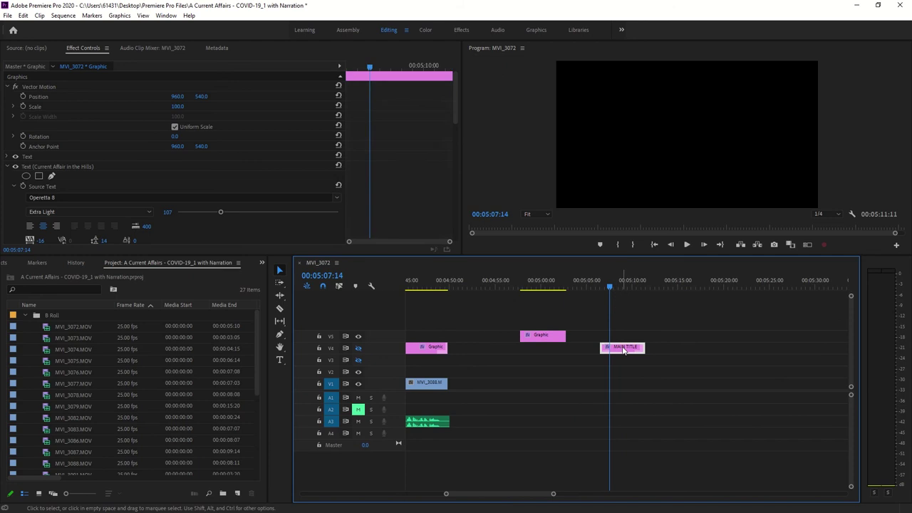
{"action": "left_click", "coordinate": [611, 285]}
{"action": "left_click_drag", "start_coordinate": [622, 287], "coordinate": [615, 288]}
{"action": "scroll", "coordinate": [226, 142], "scroll_direction": "down", "scroll_amount": 2}
{"action": "scroll", "coordinate": [227, 143], "scroll_direction": "up", "scroll_amount": 2}
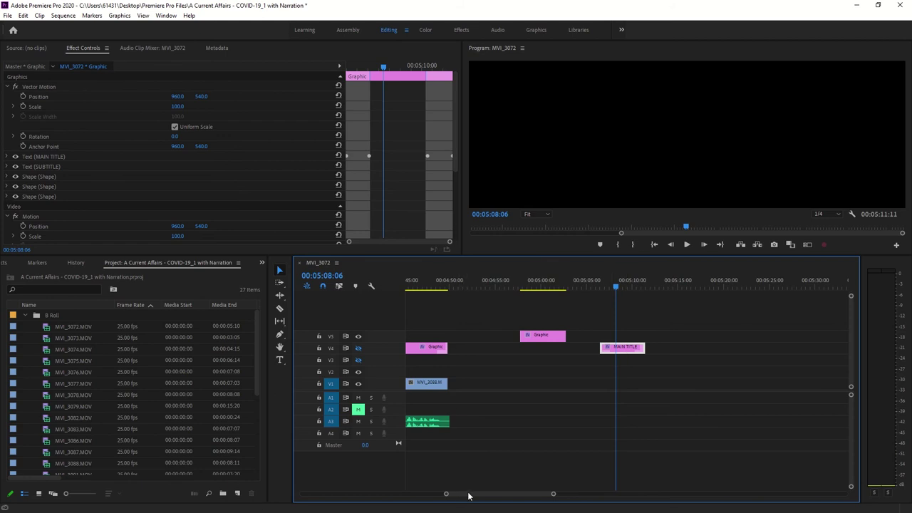
Move the MAIN TITLE clip onto V5 above the MVI_3088.MOV clip.
{"action": "left_click_drag", "start_coordinate": [469, 493], "coordinate": [459, 500]}
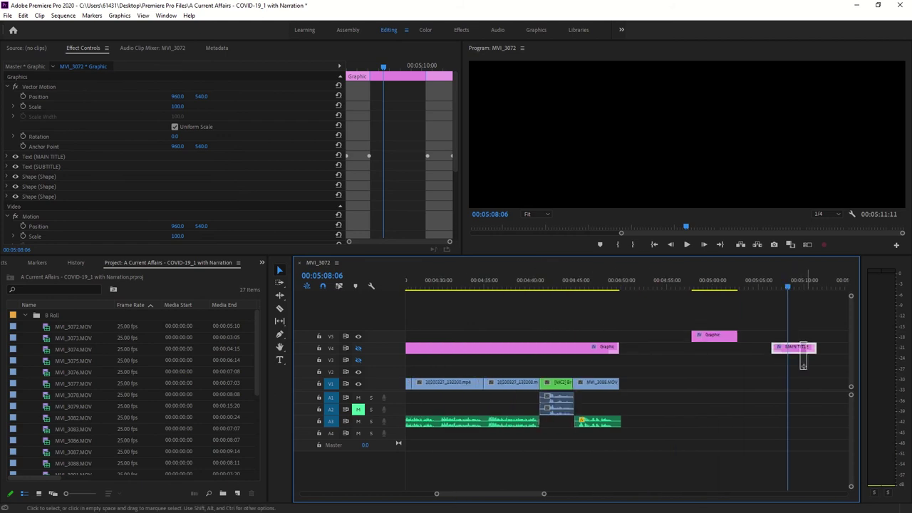
{"action": "left_click_drag", "start_coordinate": [788, 351], "coordinate": [596, 335]}
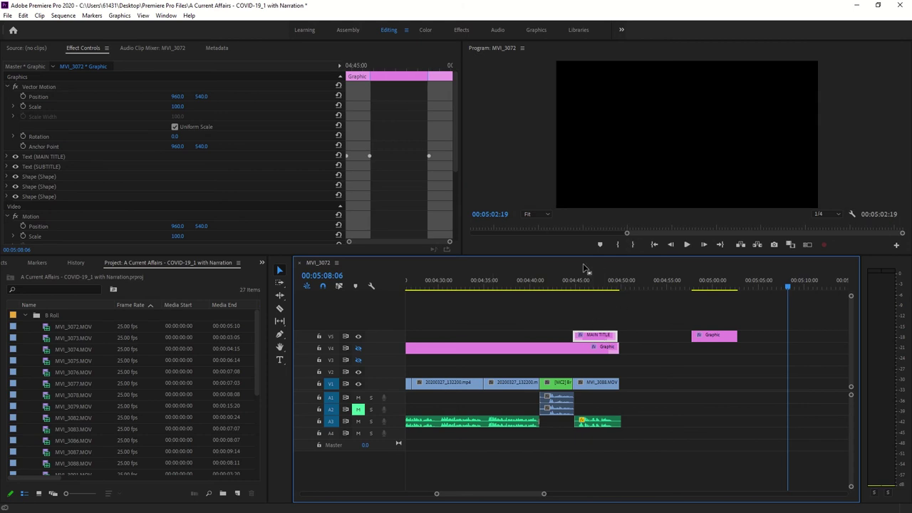
At 00:04:47:11, replace the title graphic's MAIN TITLE text with "Current Affair" and its SUBTITLE text with "In the Hills".
{"action": "left_click", "coordinate": [597, 286]}
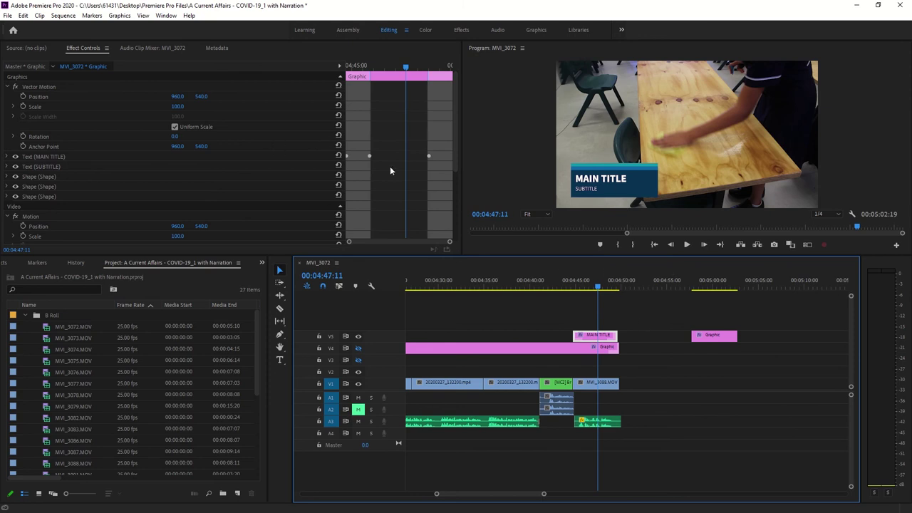
{"action": "double_click", "coordinate": [625, 179]}
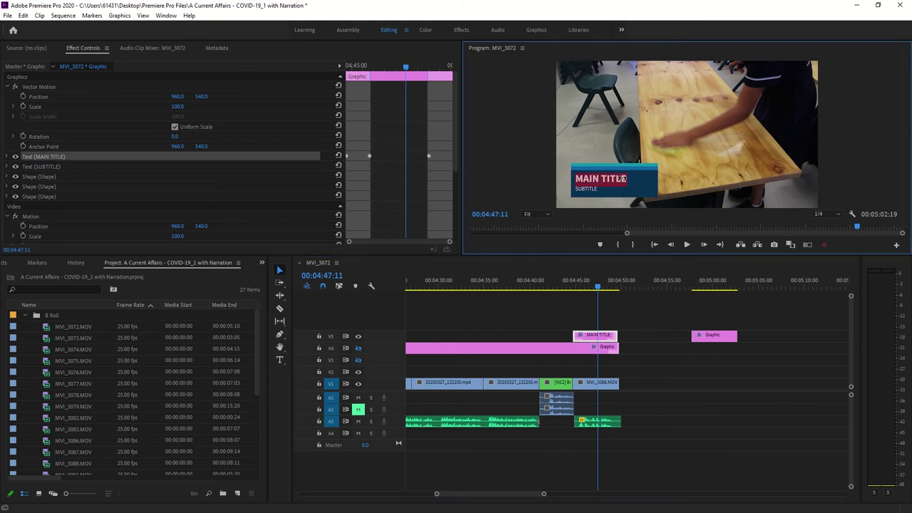
{"action": "type", "text": "Cu"}
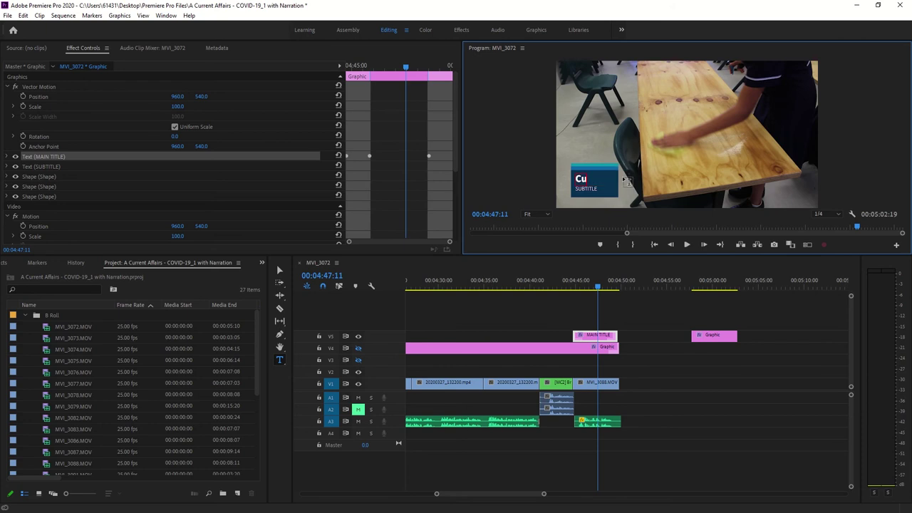
{"action": "type", "text": "rrent Affair"}
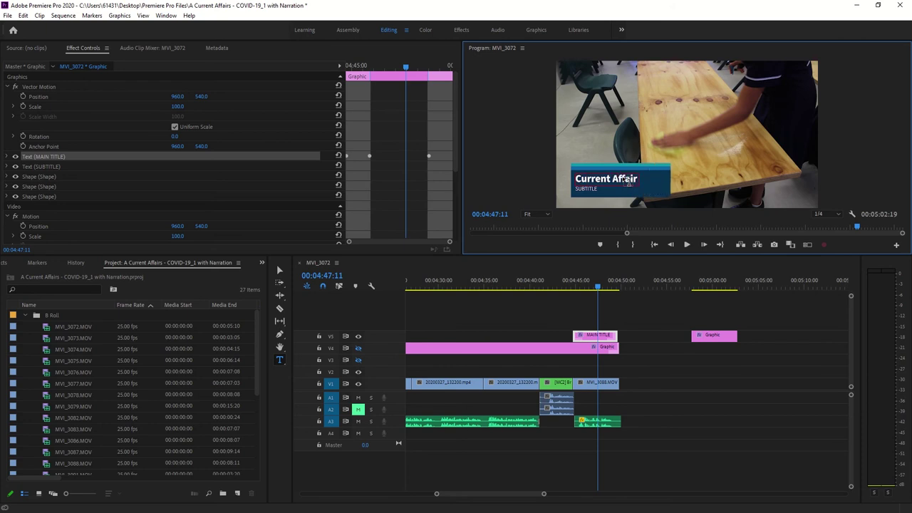
{"action": "double_click", "coordinate": [594, 190]}
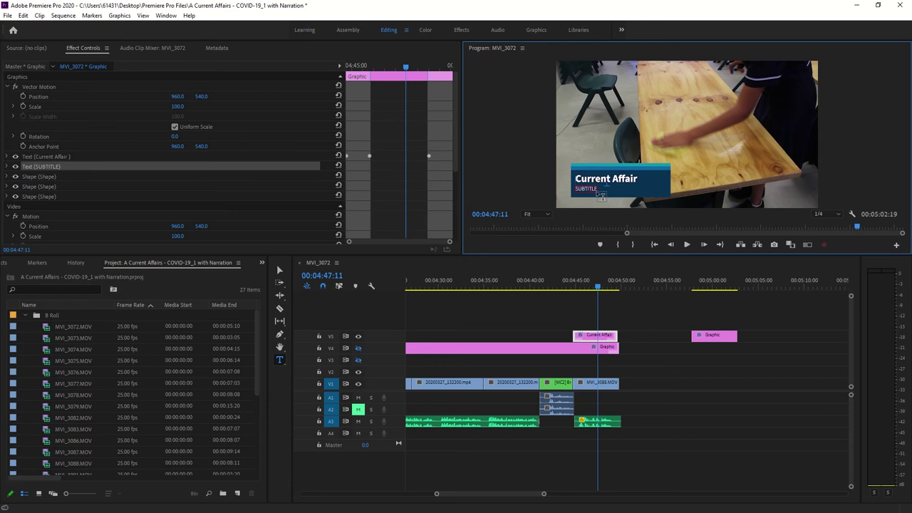
{"action": "key", "text": "BackSpace"}
Turn off the Position animation of the "Current Affair" text layer, deleting its existing keyframes.
{"action": "left_click", "coordinate": [6, 157]}
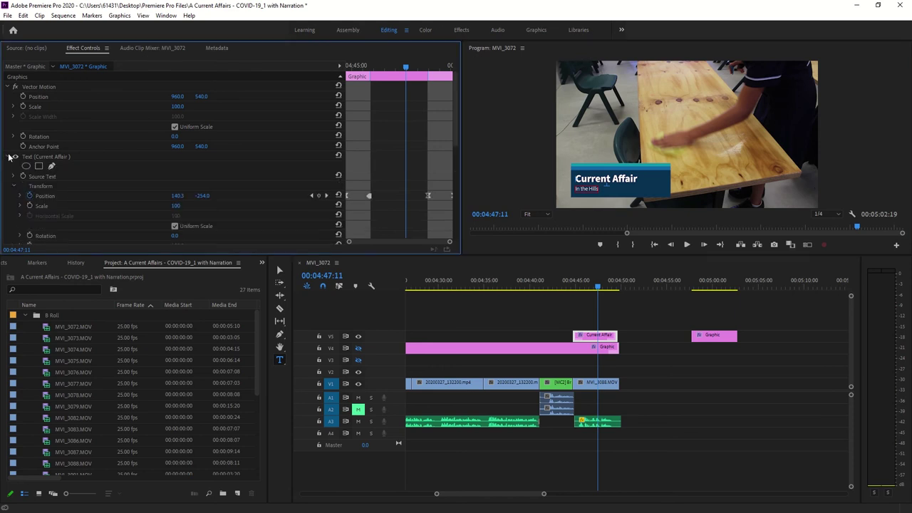
{"action": "scroll", "coordinate": [147, 154], "scroll_direction": "down", "scroll_amount": 1}
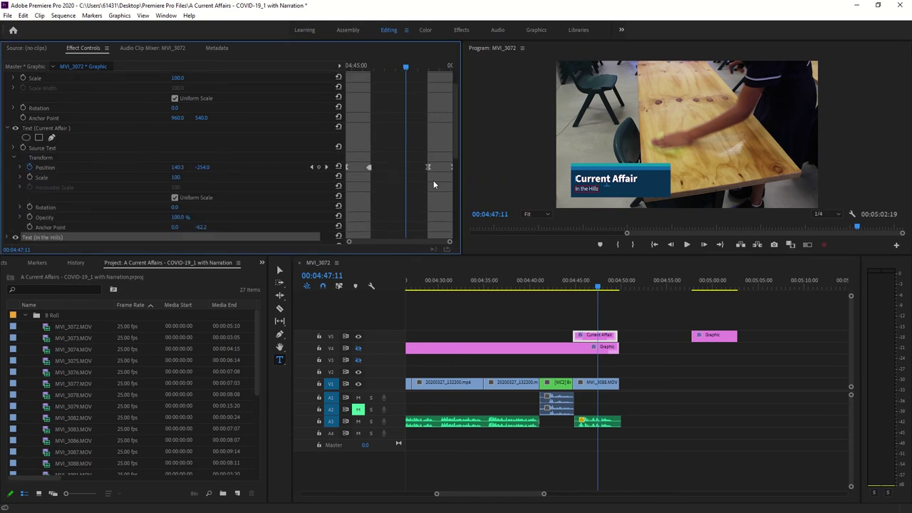
{"action": "left_click", "coordinate": [30, 168]}
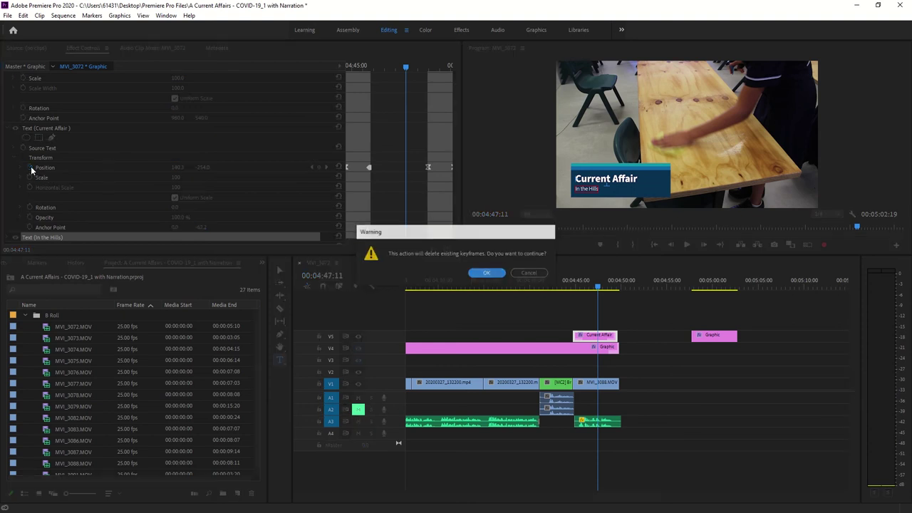
{"action": "left_click", "coordinate": [485, 273]}
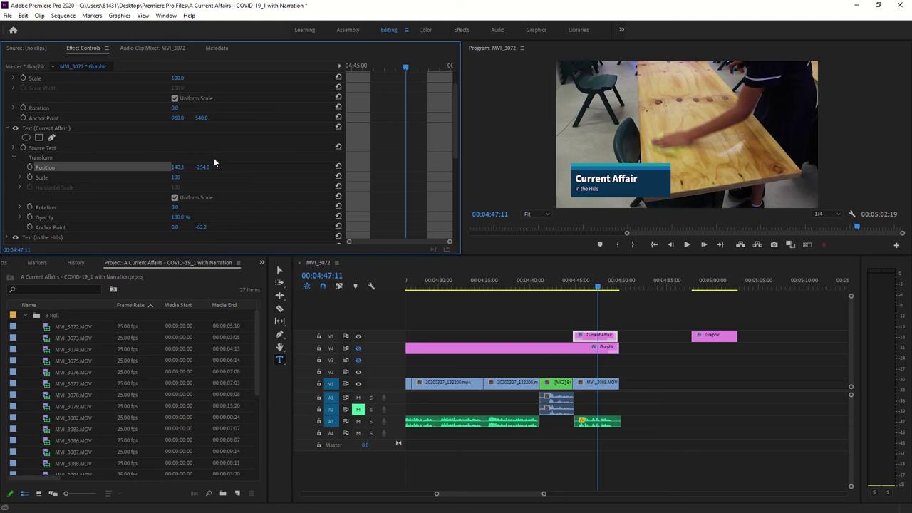
Try Source Sans Pro Semibold on the "In the Hills" text and set its font to Segoe UI Light.
{"action": "scroll", "coordinate": [194, 162], "scroll_direction": "down", "scroll_amount": 3}
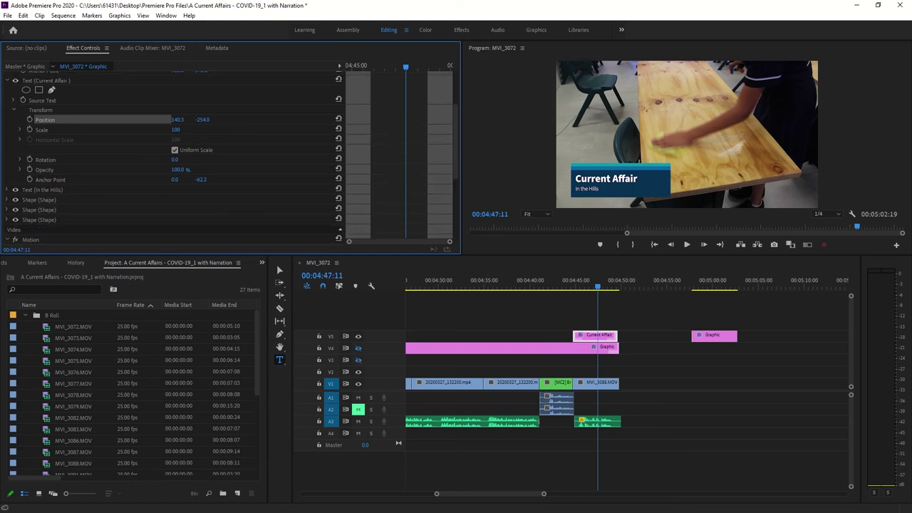
{"action": "left_click", "coordinate": [7, 190]}
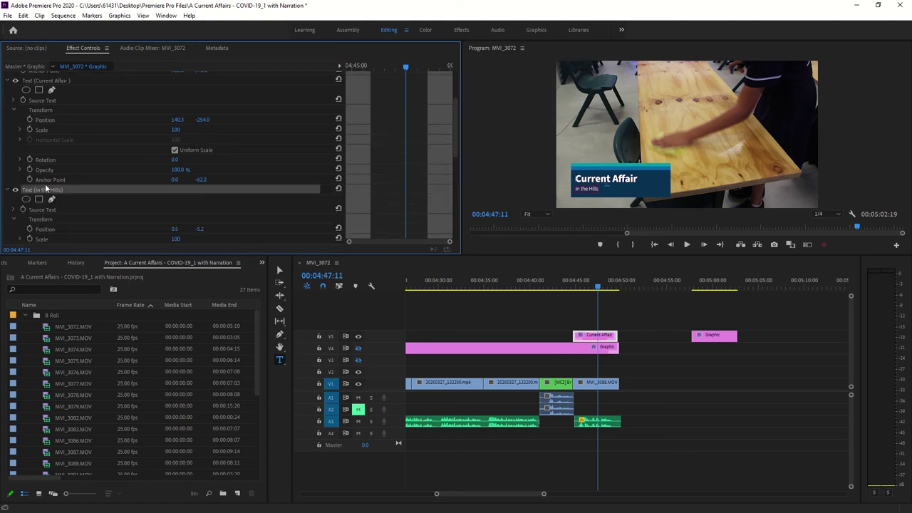
{"action": "scroll", "coordinate": [127, 166], "scroll_direction": "down", "scroll_amount": 2}
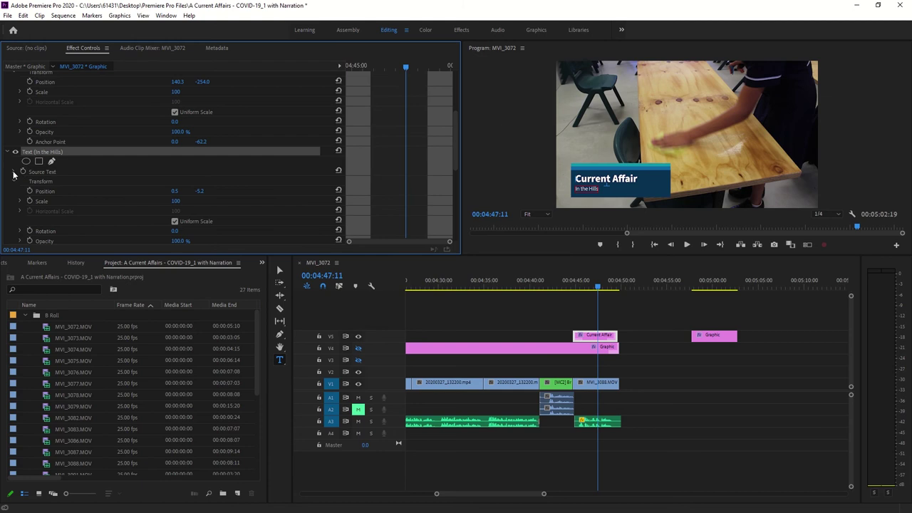
{"action": "left_click", "coordinate": [14, 174]}
{"action": "left_click", "coordinate": [165, 183]}
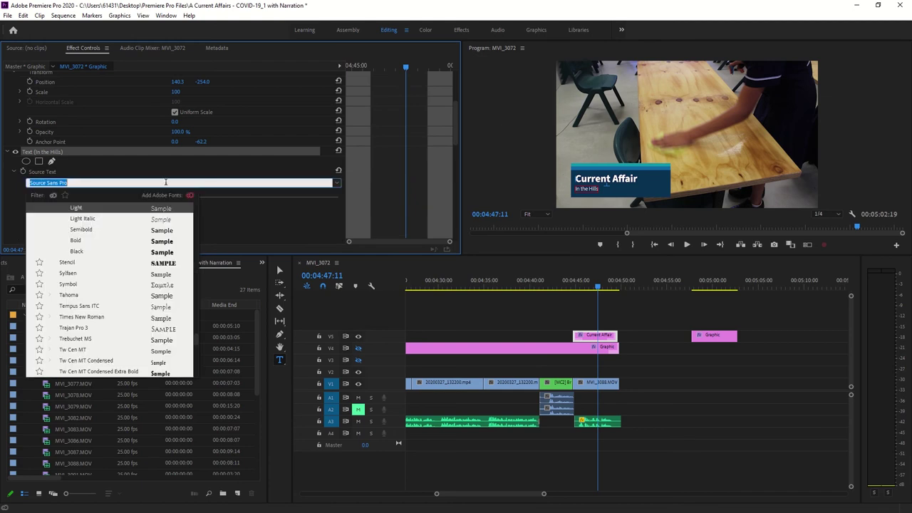
{"action": "left_click", "coordinate": [162, 228]}
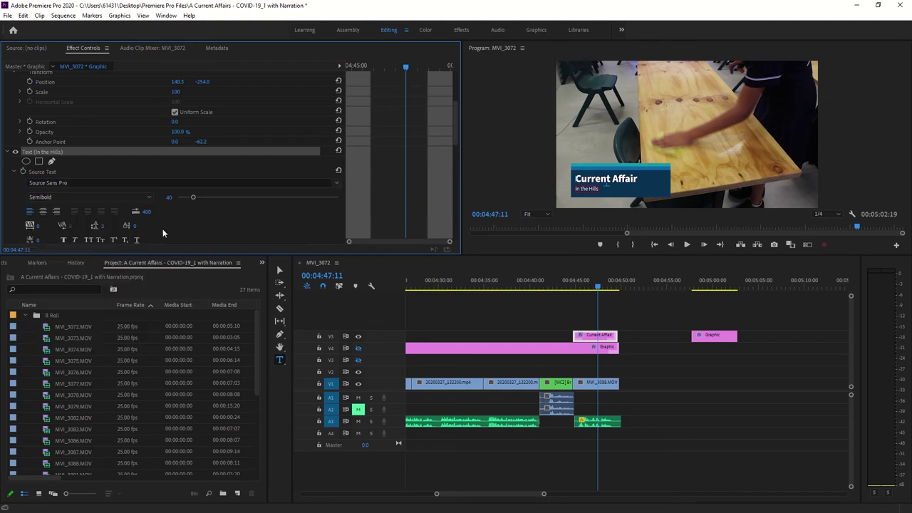
{"action": "left_click", "coordinate": [133, 183]}
{"action": "scroll", "coordinate": [154, 275], "scroll_direction": "up", "scroll_amount": 2}
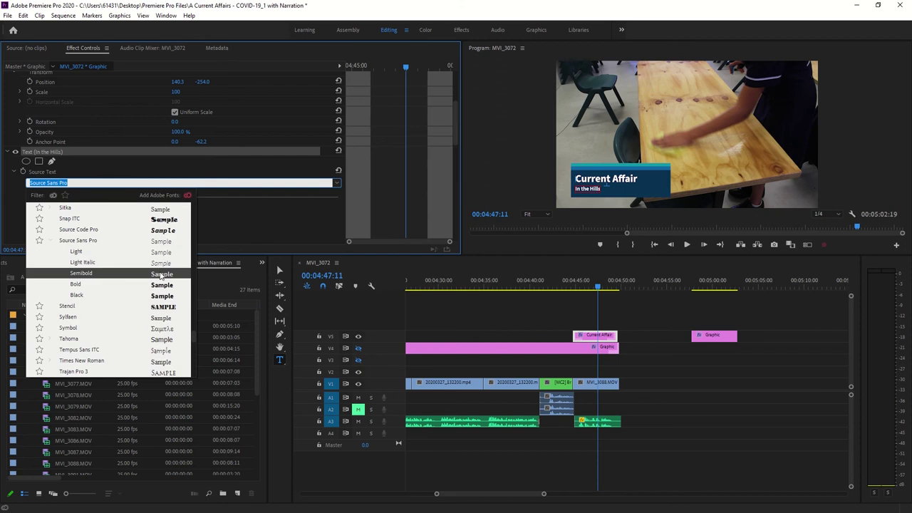
{"action": "scroll", "coordinate": [163, 246], "scroll_direction": "up", "scroll_amount": 2}
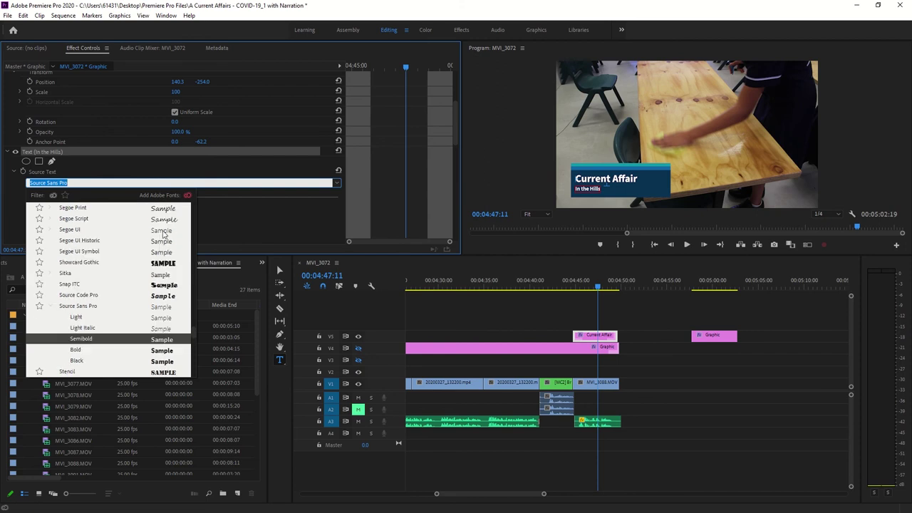
{"action": "left_click", "coordinate": [163, 232]}
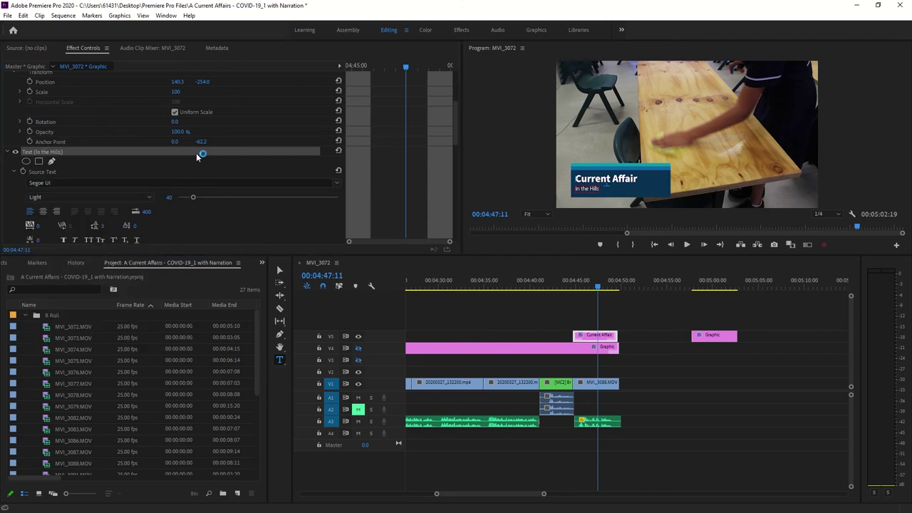
{"action": "scroll", "coordinate": [178, 179], "scroll_direction": "down", "scroll_amount": 2}
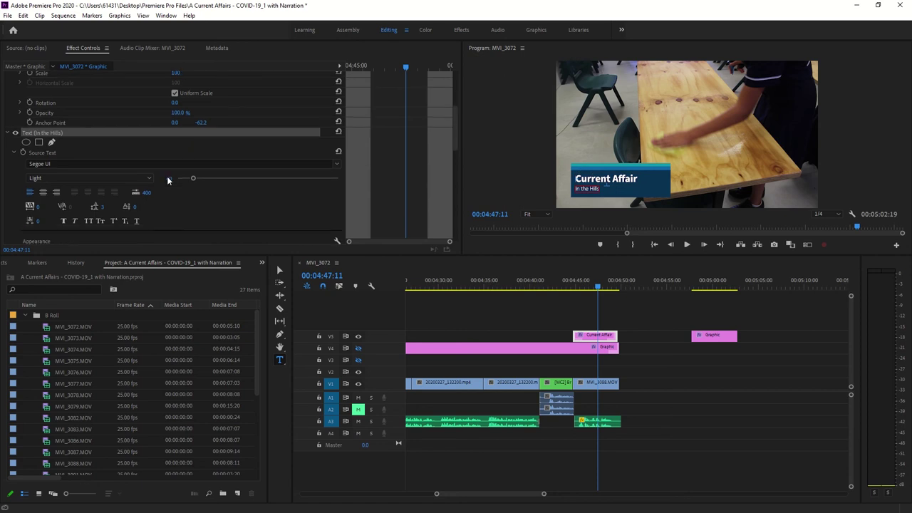
{"action": "scroll", "coordinate": [167, 180], "scroll_direction": "down", "scroll_amount": 1}
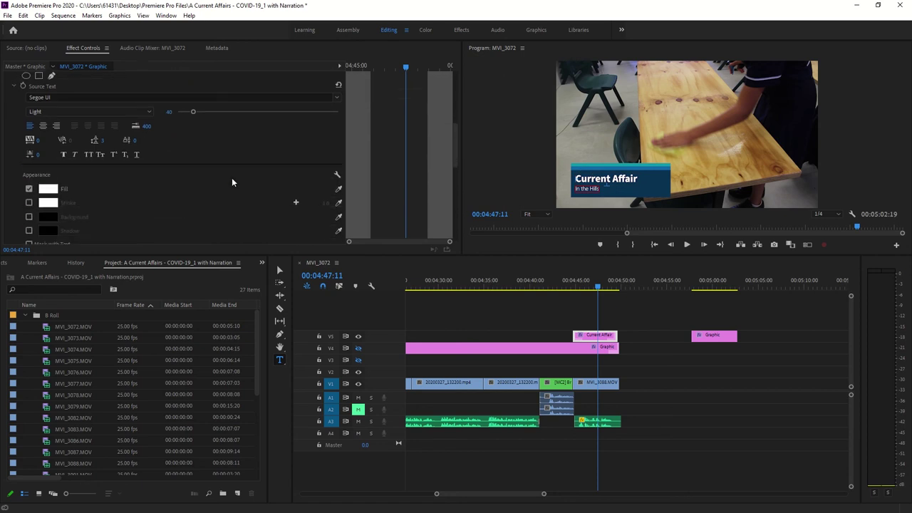
Shrink the title graphic's dark blue background shape so that it fits closely around "Current Affair" and "In the Hills".
{"action": "left_click", "coordinate": [549, 213]}
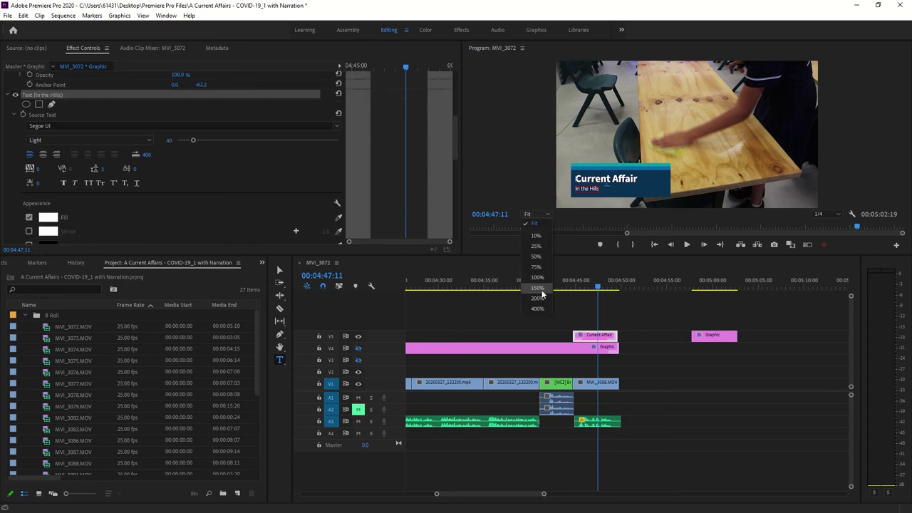
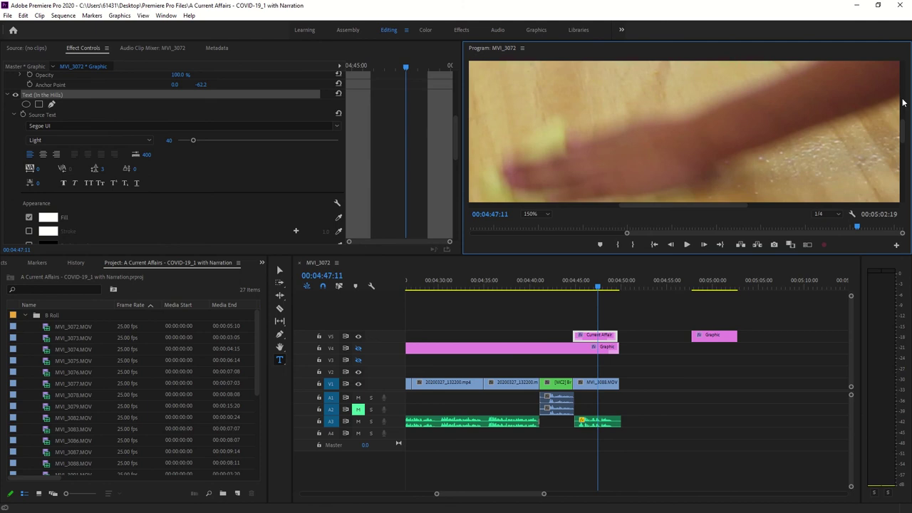
{"action": "left_click_drag", "start_coordinate": [903, 130], "coordinate": [907, 170]}
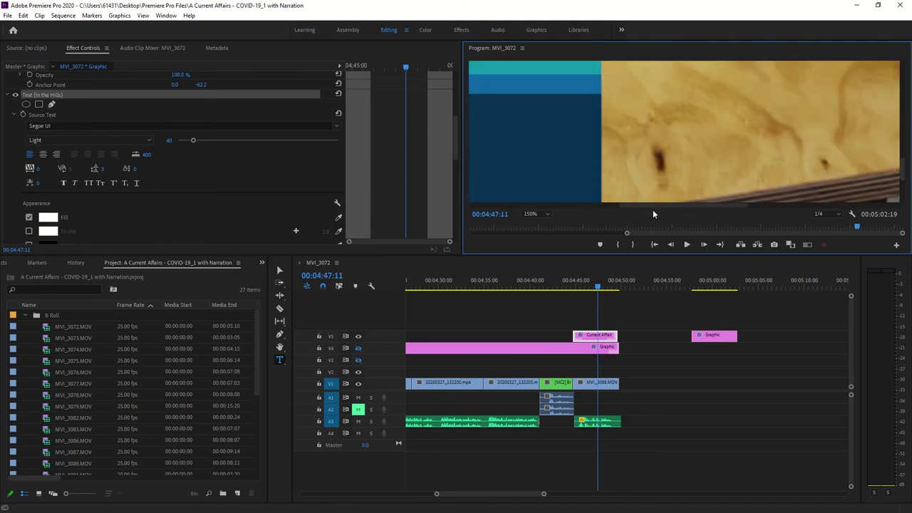
{"action": "left_click_drag", "start_coordinate": [652, 207], "coordinate": [503, 205]}
{"action": "left_click", "coordinate": [533, 214]}
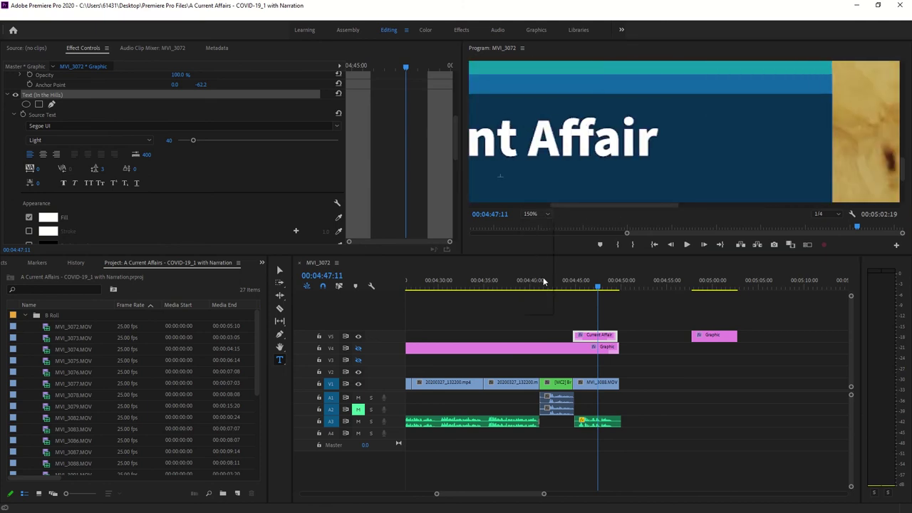
{"action": "left_click", "coordinate": [538, 277]}
{"action": "left_click_drag", "start_coordinate": [907, 132], "coordinate": [908, 174]}
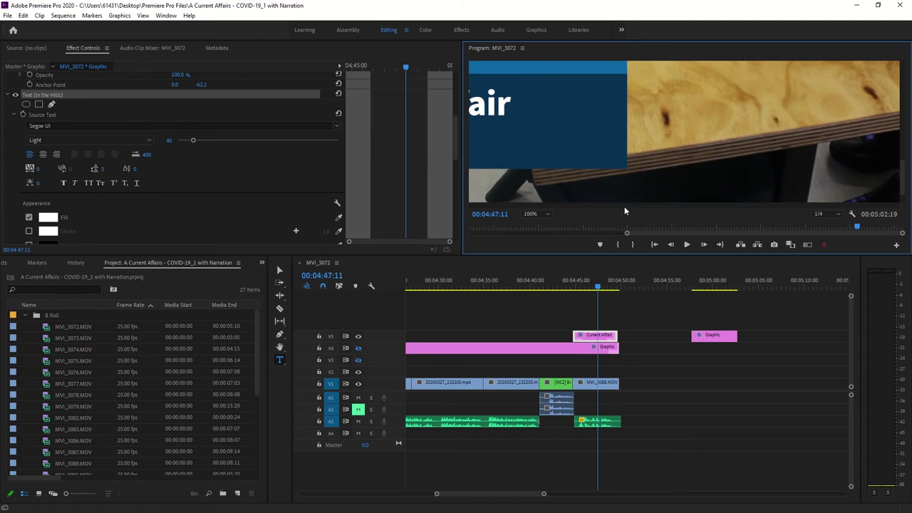
{"action": "left_click_drag", "start_coordinate": [624, 206], "coordinate": [522, 203]}
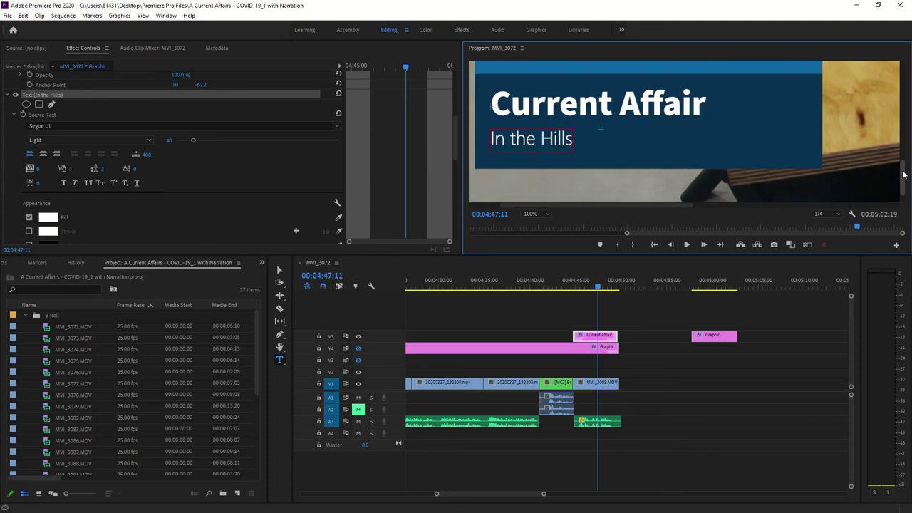
{"action": "mouse_move", "coordinate": [908, 171]}
{"action": "left_mouse_down"}
{"action": "mouse_move", "coordinate": [903, 151]}
{"action": "mouse_move", "coordinate": [905, 158]}
{"action": "left_mouse_up"}
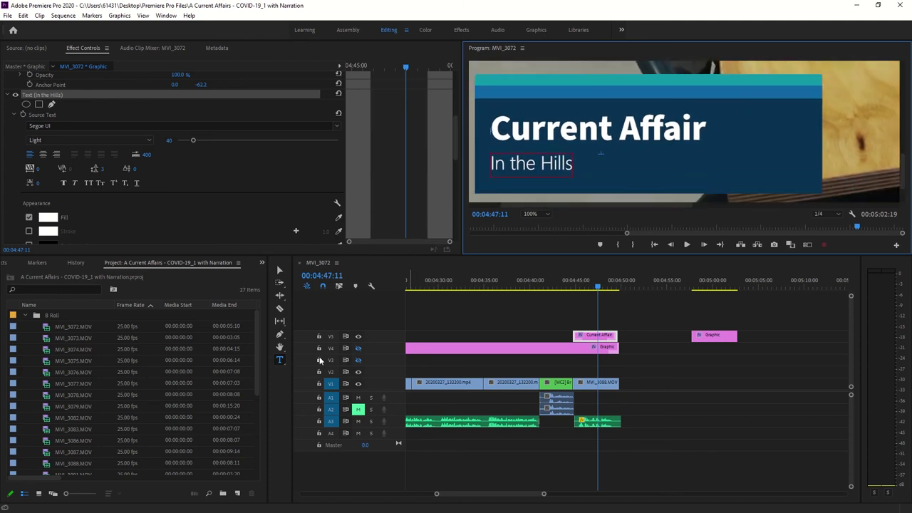
{"action": "left_click", "coordinate": [279, 270]}
{"action": "left_click", "coordinate": [759, 166]}
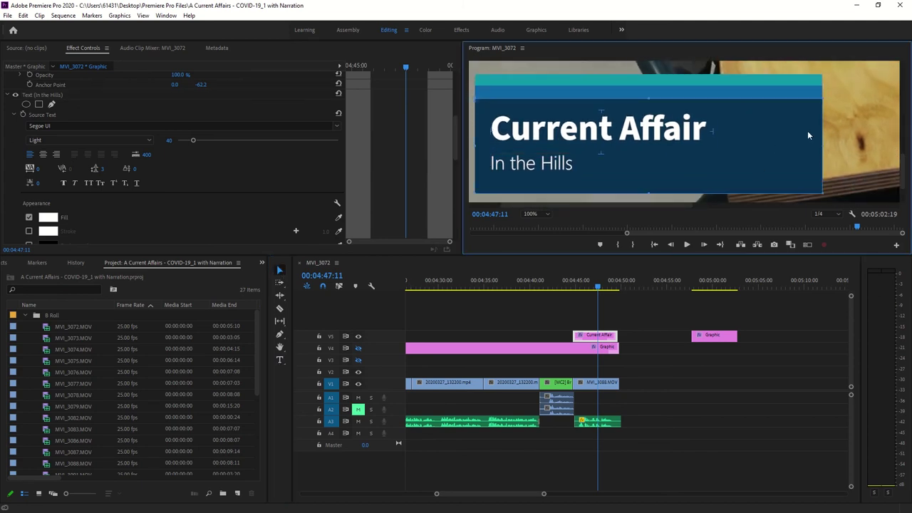
{"action": "left_click_drag", "start_coordinate": [824, 192], "coordinate": [736, 177]}
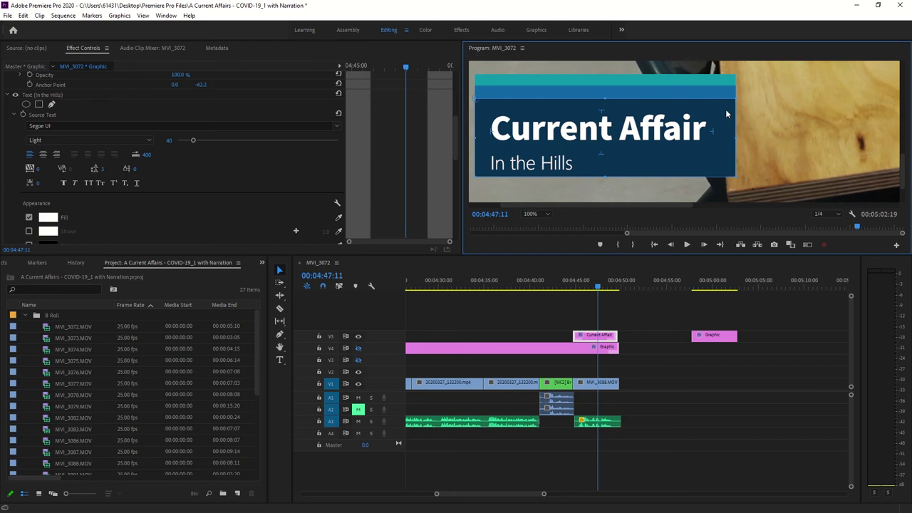
Change the fill of the title's dark blue background shape to bright green, 6ACE3E.
{"action": "scroll", "coordinate": [110, 191], "scroll_direction": "down", "scroll_amount": 5}
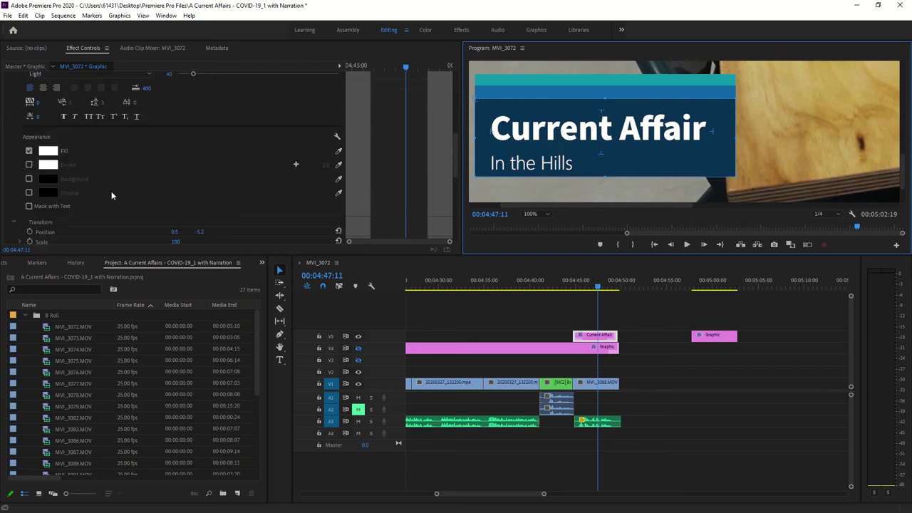
{"action": "scroll", "coordinate": [91, 185], "scroll_direction": "down", "scroll_amount": 2}
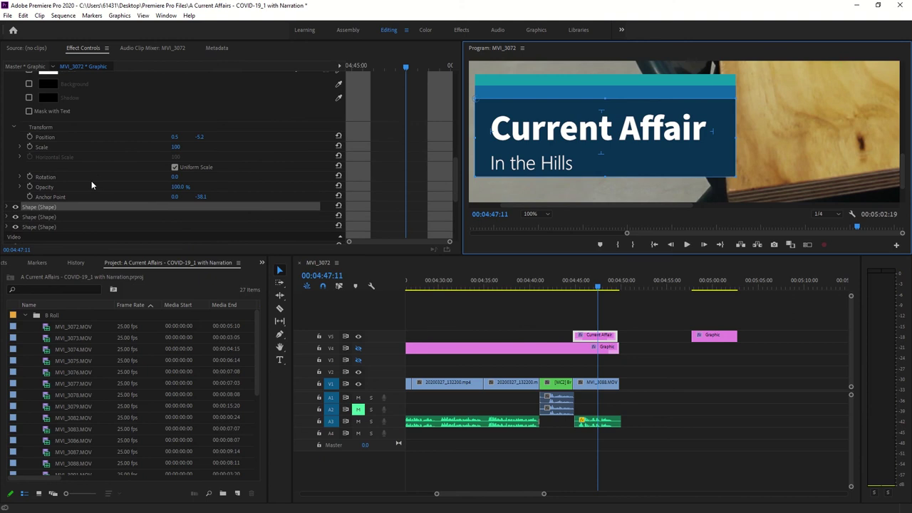
{"action": "left_click", "coordinate": [6, 207]}
{"action": "scroll", "coordinate": [53, 193], "scroll_direction": "down", "scroll_amount": 2}
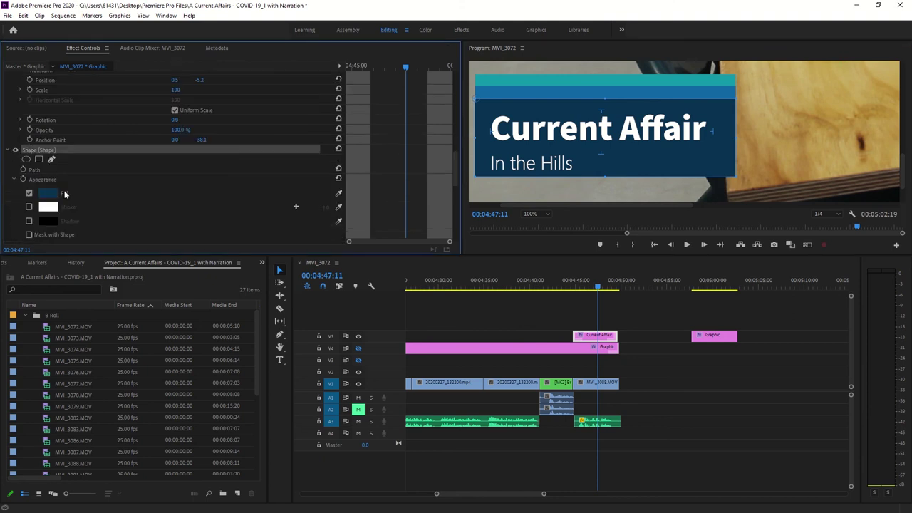
{"action": "left_click", "coordinate": [50, 194]}
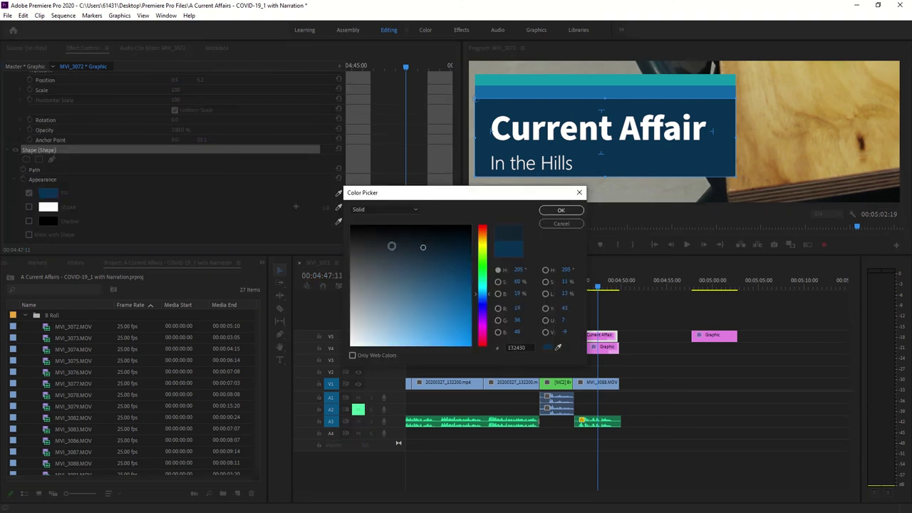
{"action": "left_click", "coordinate": [391, 246]}
{"action": "left_click", "coordinate": [482, 257]}
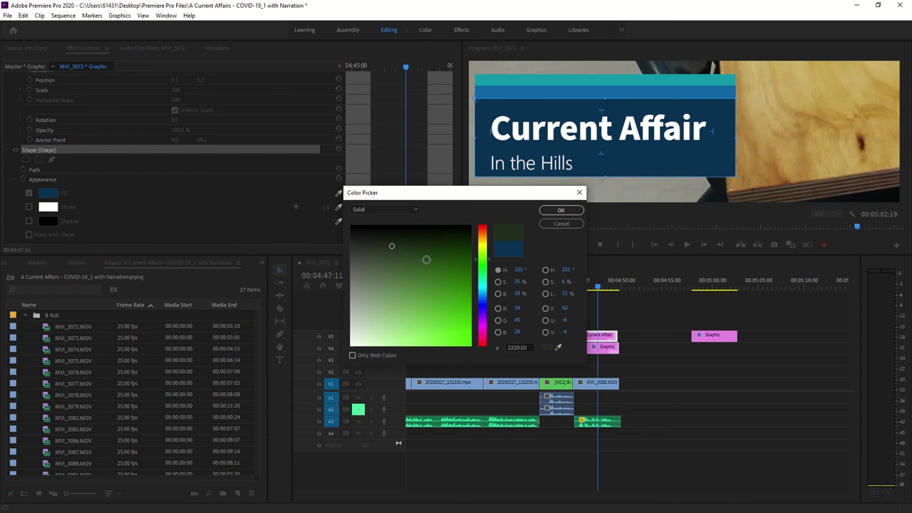
{"action": "mouse_move", "coordinate": [427, 260]}
{"action": "left_mouse_down"}
{"action": "mouse_move", "coordinate": [448, 299]}
{"action": "mouse_move", "coordinate": [434, 322]}
{"action": "left_mouse_up"}
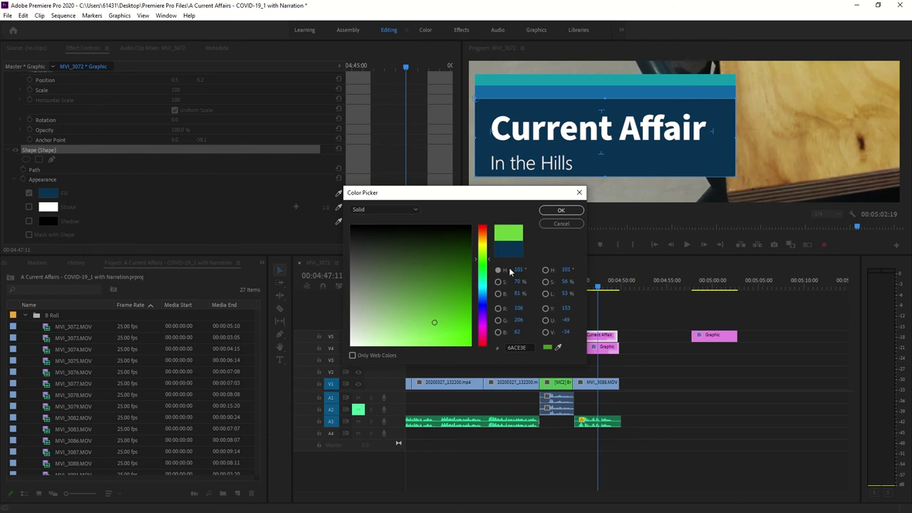
{"action": "left_click", "coordinate": [562, 211]}
{"action": "scroll", "coordinate": [155, 201], "scroll_direction": "down", "scroll_amount": 5}
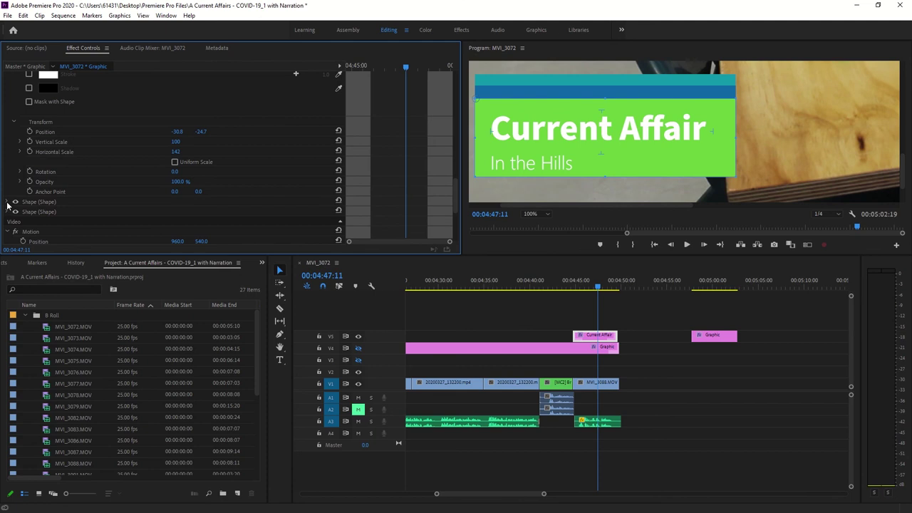
Change the fill of the title's medium blue middle shape to yellow, D3C422.
{"action": "left_click", "coordinate": [9, 202]}
{"action": "scroll", "coordinate": [77, 198], "scroll_direction": "down", "scroll_amount": 4}
{"action": "left_click", "coordinate": [49, 161]}
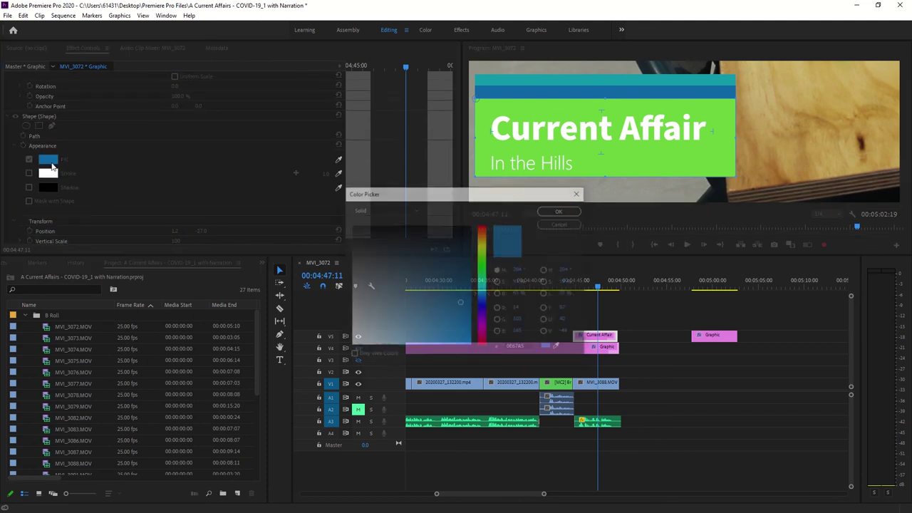
{"action": "left_click", "coordinate": [440, 263]}
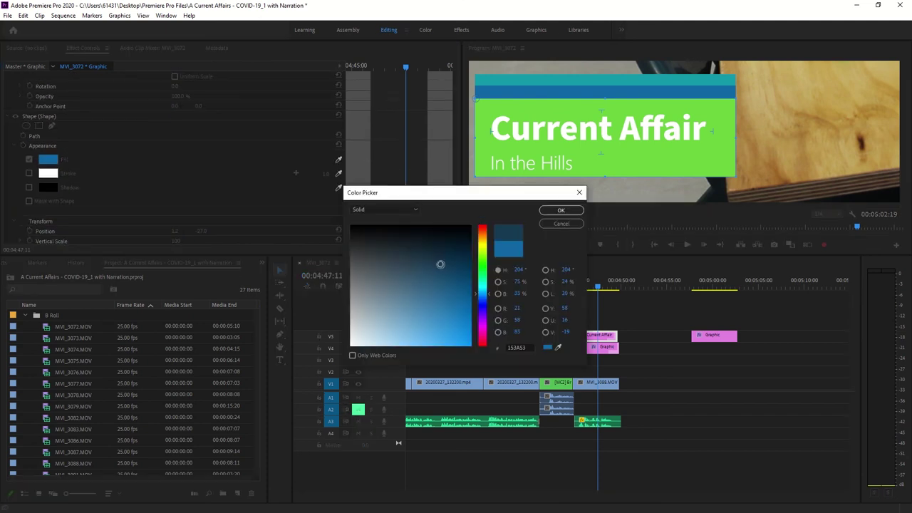
{"action": "left_click", "coordinate": [483, 245]}
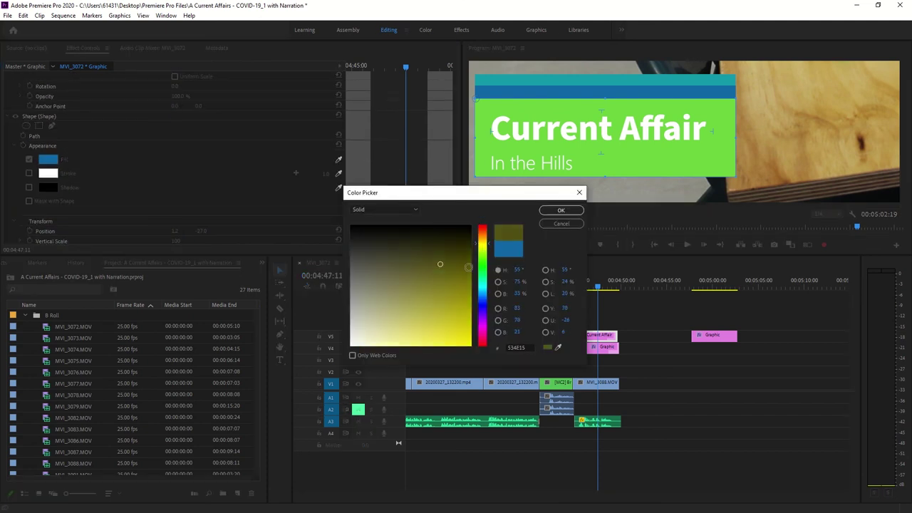
{"action": "mouse_move", "coordinate": [452, 302]}
{"action": "left_mouse_down"}
{"action": "mouse_move", "coordinate": [455, 340]}
{"action": "mouse_move", "coordinate": [451, 325]}
{"action": "left_mouse_up"}
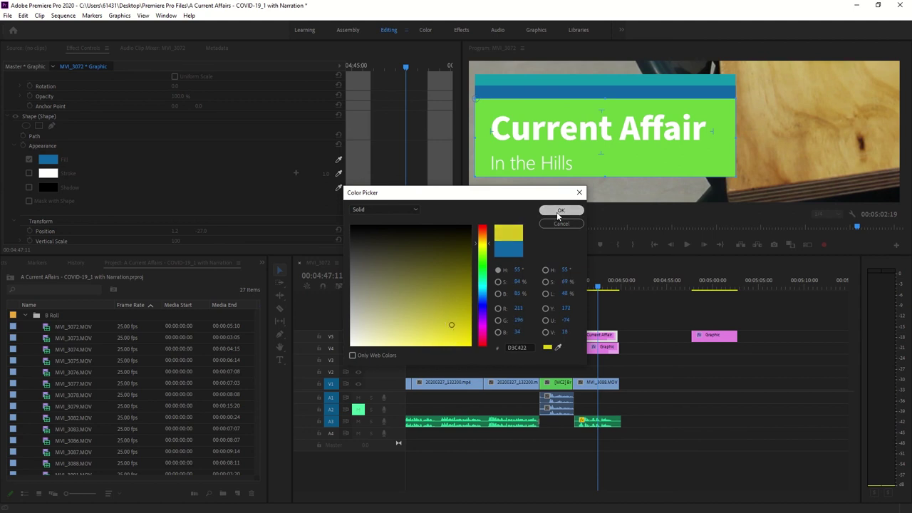
{"action": "left_click", "coordinate": [560, 212]}
Change the fill of the title's teal rear shape to bluish purple, 3600C0.
{"action": "scroll", "coordinate": [142, 140], "scroll_direction": "down", "scroll_amount": 3}
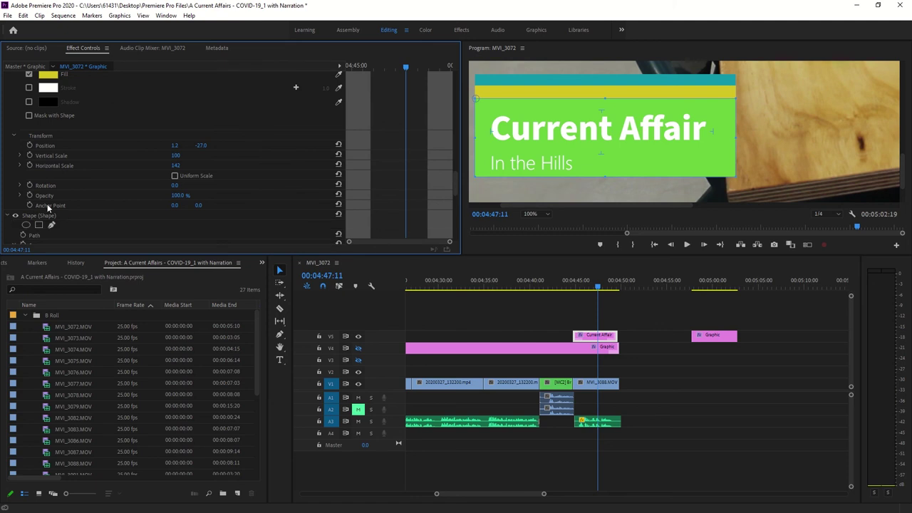
{"action": "left_click", "coordinate": [9, 216]}
{"action": "scroll", "coordinate": [50, 207], "scroll_direction": "down", "scroll_amount": 2}
{"action": "left_click", "coordinate": [48, 202]}
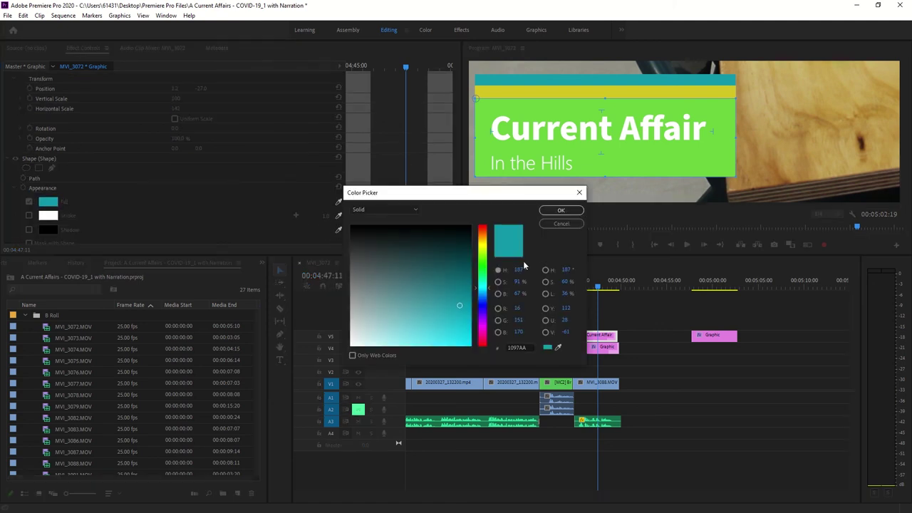
{"action": "left_click", "coordinate": [484, 315]}
{"action": "left_click_drag", "start_coordinate": [456, 300], "coordinate": [491, 316]}
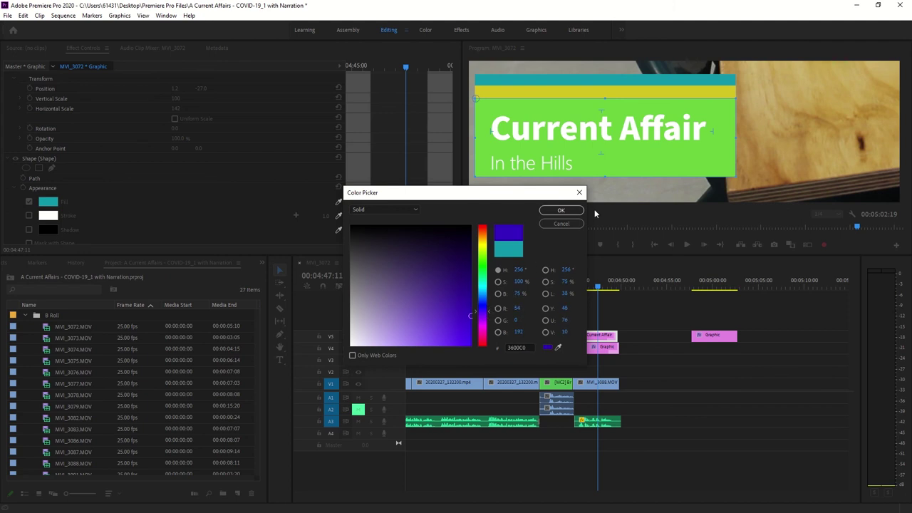
{"action": "left_click", "coordinate": [561, 210]}
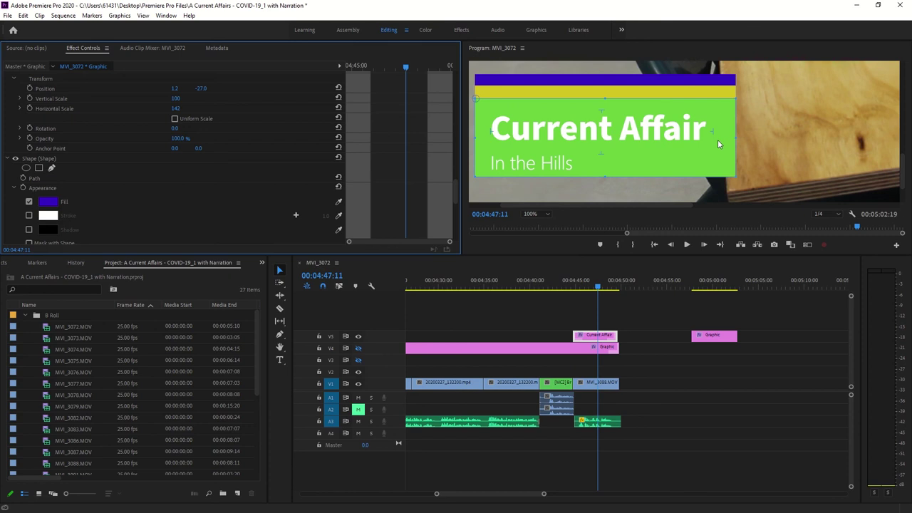
Offset the two rear shapes behind the green box, moving the yellow one to about -64.6, -11.0 and the purple one to 37.4, -28.0.
{"action": "left_click", "coordinate": [716, 93]}
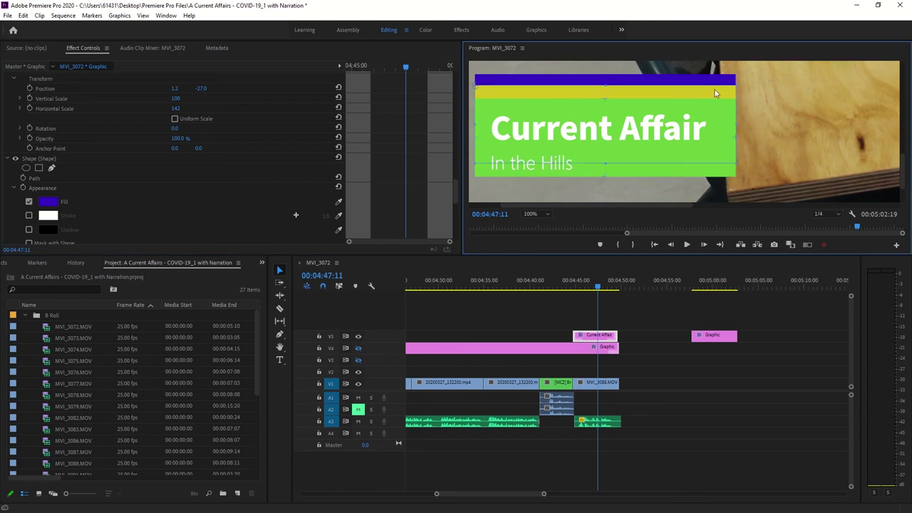
{"action": "left_click", "coordinate": [757, 123]}
{"action": "left_click", "coordinate": [711, 84]}
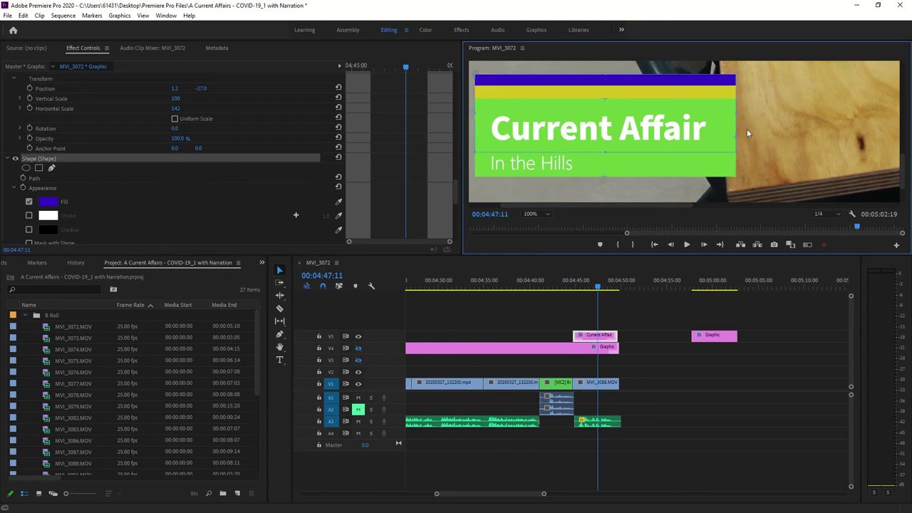
{"action": "left_click", "coordinate": [774, 140]}
{"action": "mouse_move", "coordinate": [705, 96]}
{"action": "left_mouse_down"}
{"action": "mouse_move", "coordinate": [670, 102]}
{"action": "mouse_move", "coordinate": [780, 92]}
{"action": "mouse_move", "coordinate": [716, 104]}
{"action": "mouse_move", "coordinate": [687, 93]}
{"action": "left_mouse_up"}
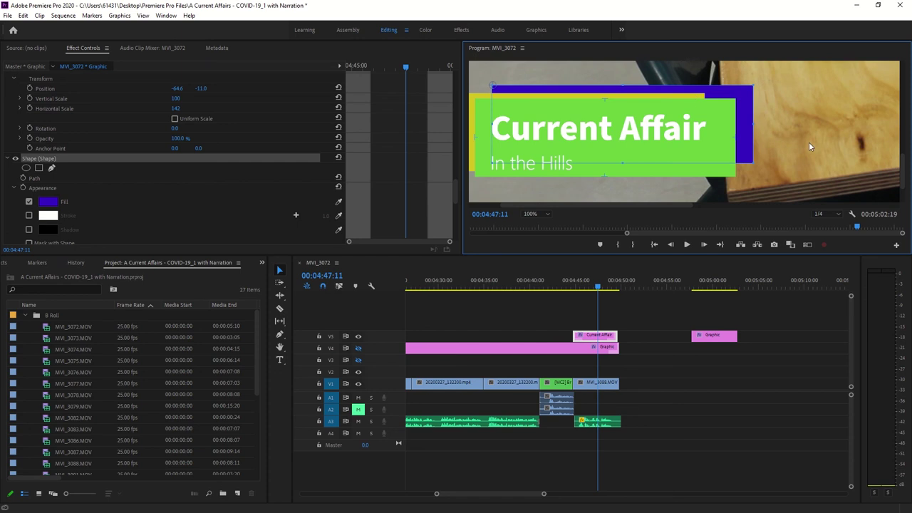
{"action": "scroll", "coordinate": [332, 183], "scroll_direction": "down", "scroll_amount": 3}
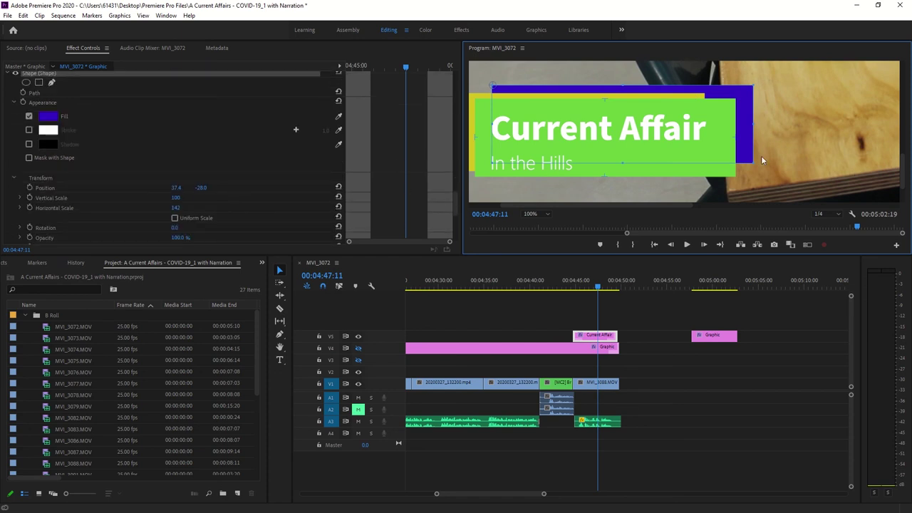
Play a moment of the title and set the program preview's zoom to Fit.
{"action": "key", "text": "space"}
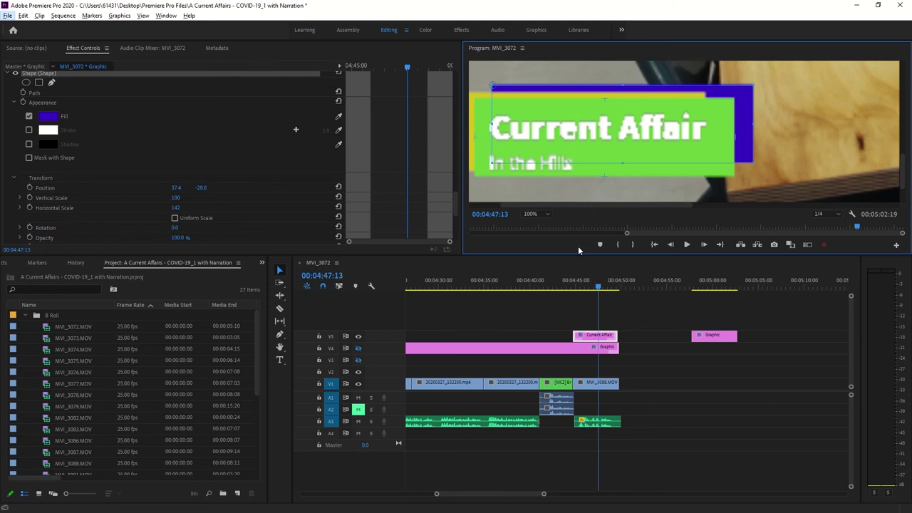
{"action": "left_click", "coordinate": [540, 216]}
{"action": "left_click", "coordinate": [538, 223]}
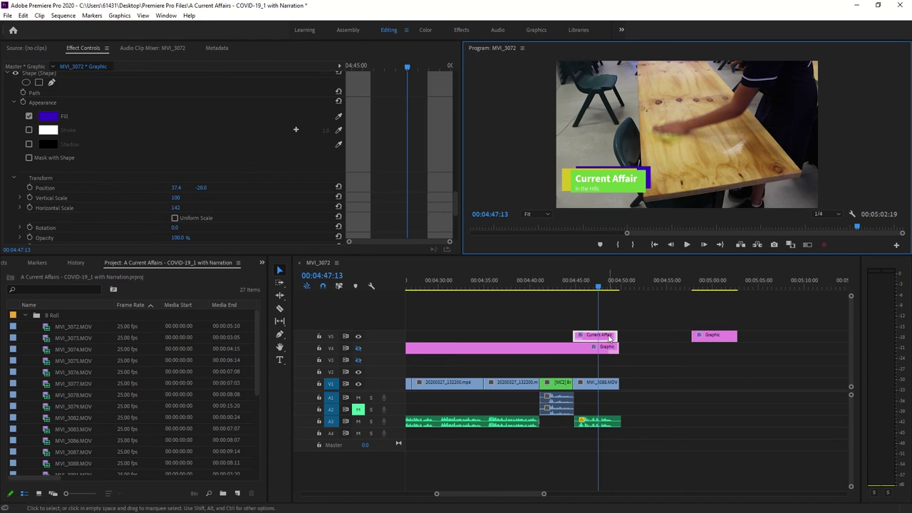
Move the "Current Affair" clip on V5 past the other graphic at the sequence's end, preview it at 00:05:08:02, and collapse the B Roll bin.
{"action": "left_click_drag", "start_coordinate": [613, 347], "coordinate": [805, 336]}
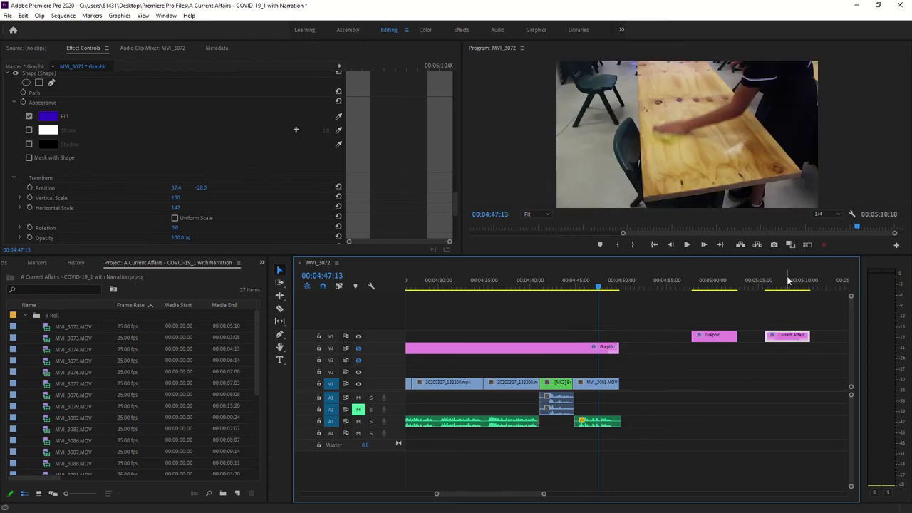
{"action": "left_click", "coordinate": [786, 284]}
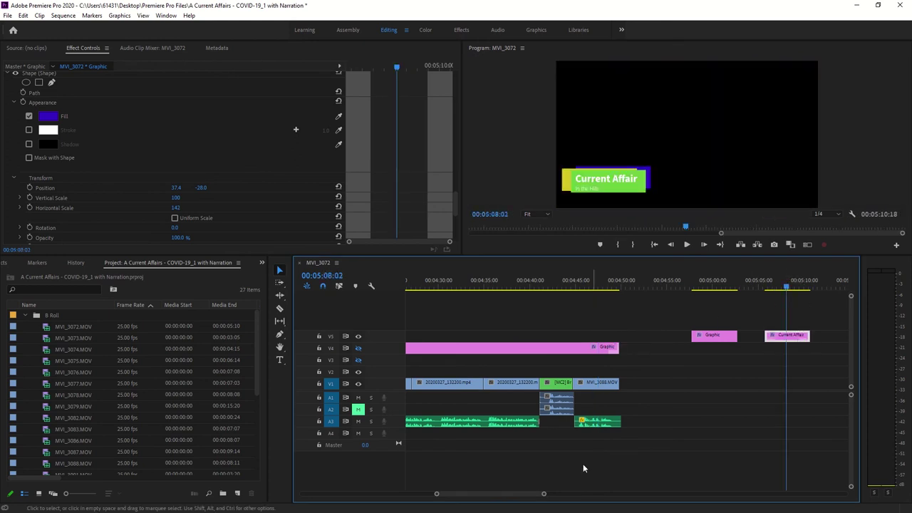
{"action": "left_click_drag", "start_coordinate": [528, 493], "coordinate": [545, 499]}
{"action": "scroll", "coordinate": [546, 495], "scroll_direction": "up", "scroll_amount": 3}
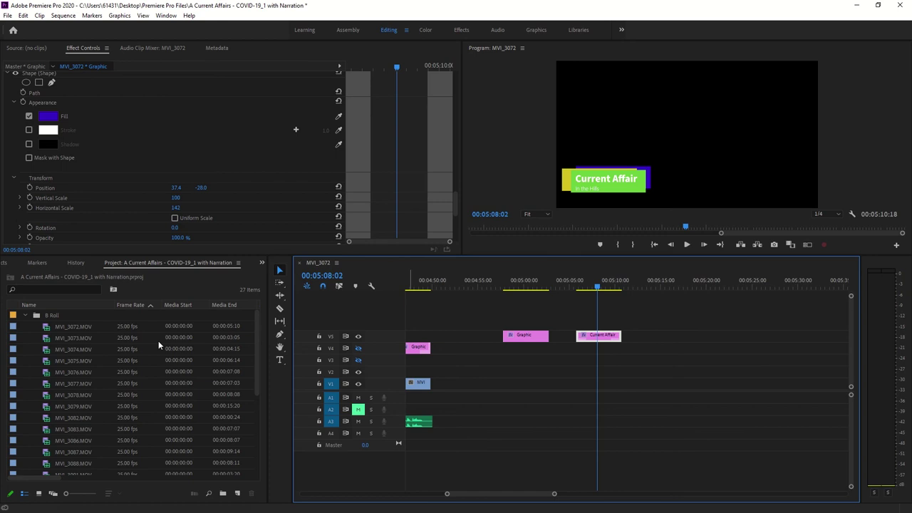
{"action": "left_click", "coordinate": [25, 314]}
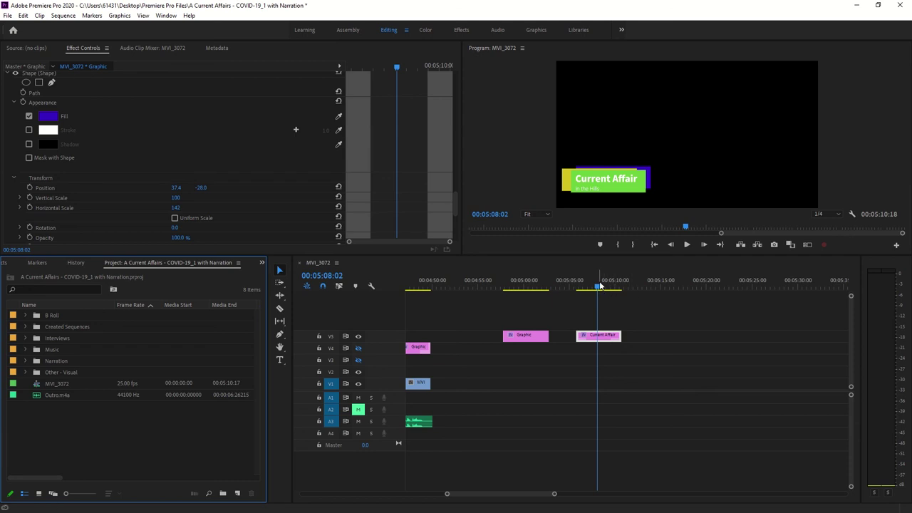
Show track V3 and examine the interviewee's existing name caption at 00:00:13:01 near the start of the sequence.
{"action": "left_click_drag", "start_coordinate": [534, 494], "coordinate": [385, 496]}
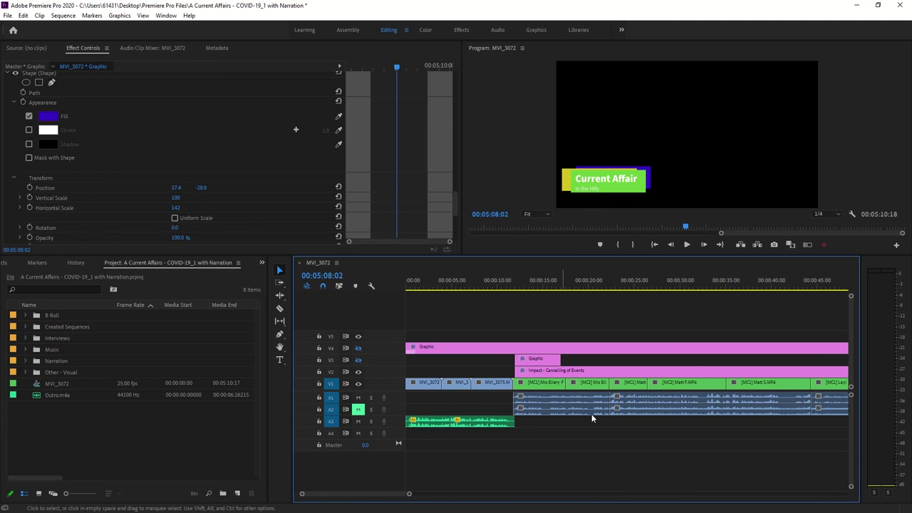
{"action": "left_click_drag", "start_coordinate": [519, 285], "coordinate": [526, 291]}
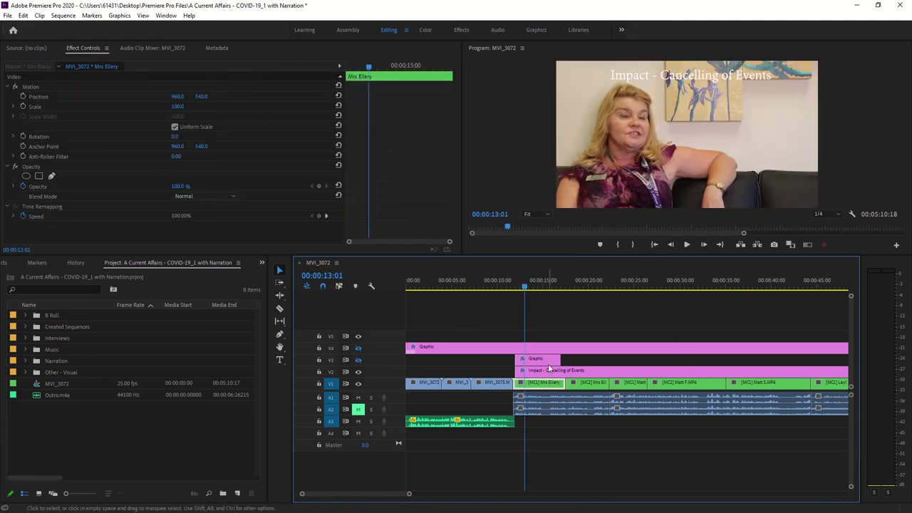
{"action": "left_click", "coordinate": [357, 361]}
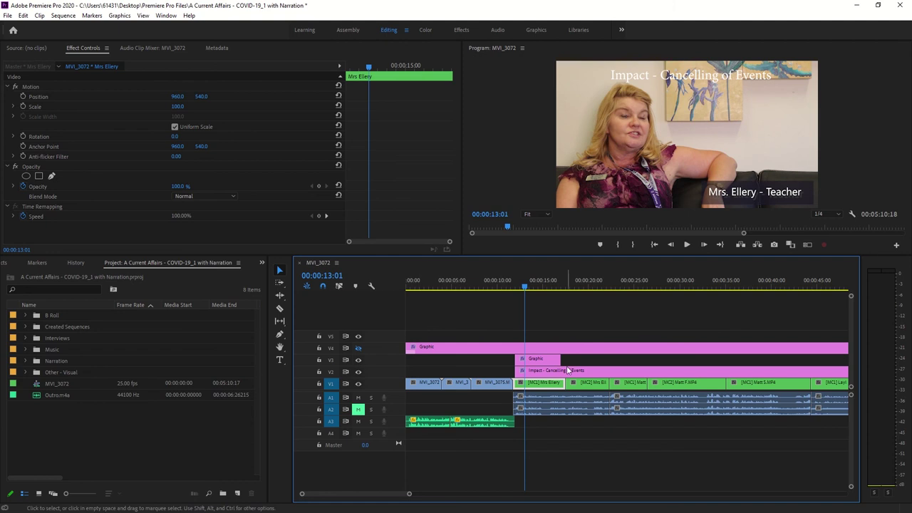
{"action": "left_click", "coordinate": [734, 194]}
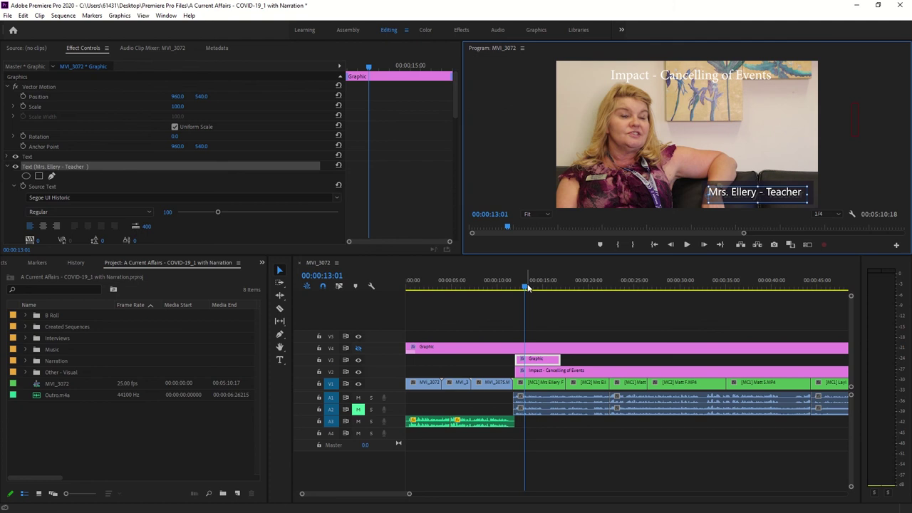
Target V5 instead of V1 and add a new text layer at 00:00:11:23, where the first interview clip starts.
{"action": "mouse_move", "coordinate": [528, 285]}
{"action": "left_mouse_down"}
{"action": "mouse_move", "coordinate": [565, 287]}
{"action": "mouse_move", "coordinate": [513, 291]}
{"action": "left_mouse_up"}
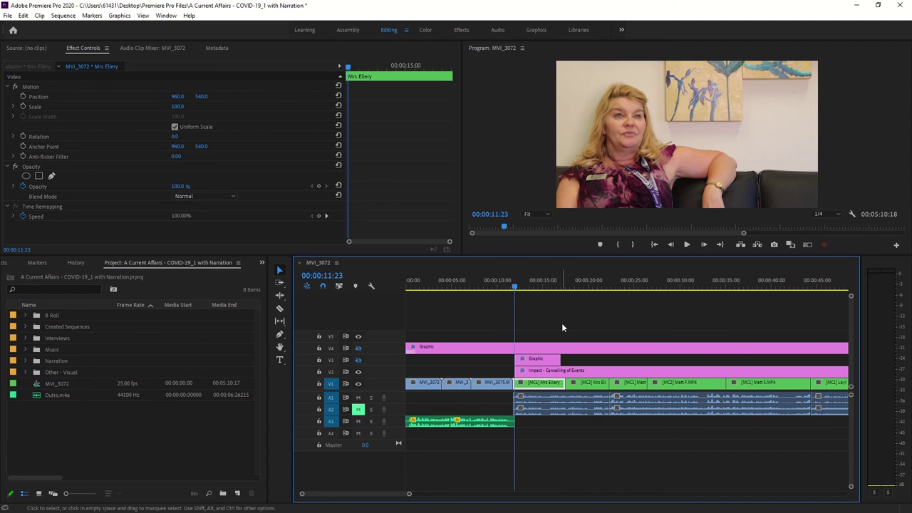
{"action": "left_click", "coordinate": [330, 336]}
{"action": "left_click", "coordinate": [330, 383]}
{"action": "key", "text": "ctrl+t"}
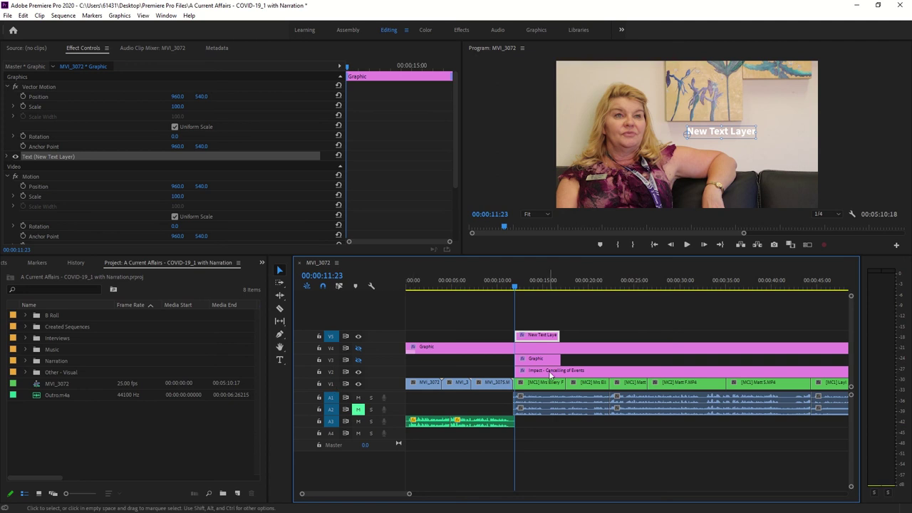
{"action": "left_click", "coordinate": [331, 335]}
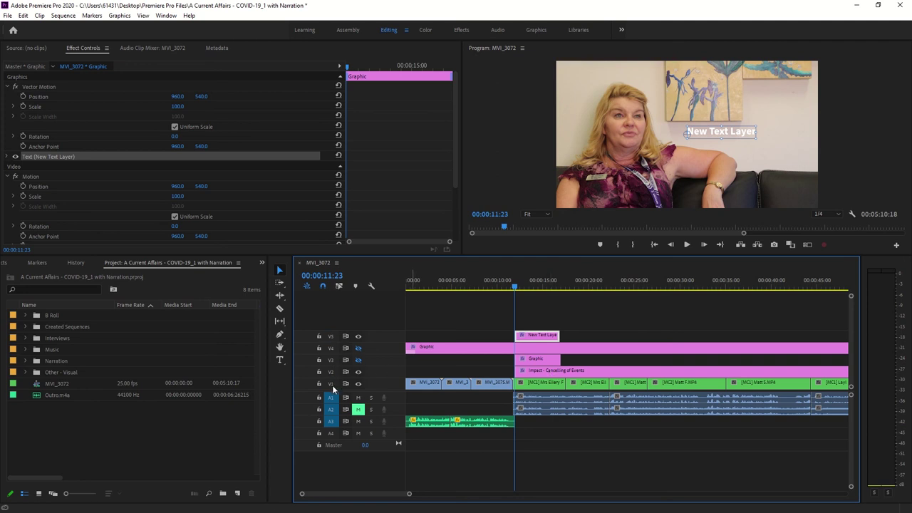
{"action": "left_click", "coordinate": [333, 335]}
{"action": "left_click", "coordinate": [332, 382]}
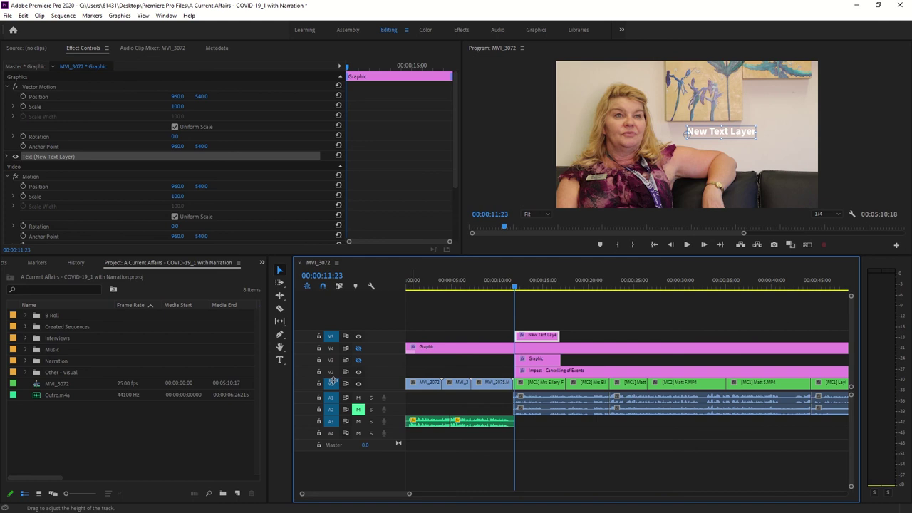
{"action": "left_click", "coordinate": [333, 383]}
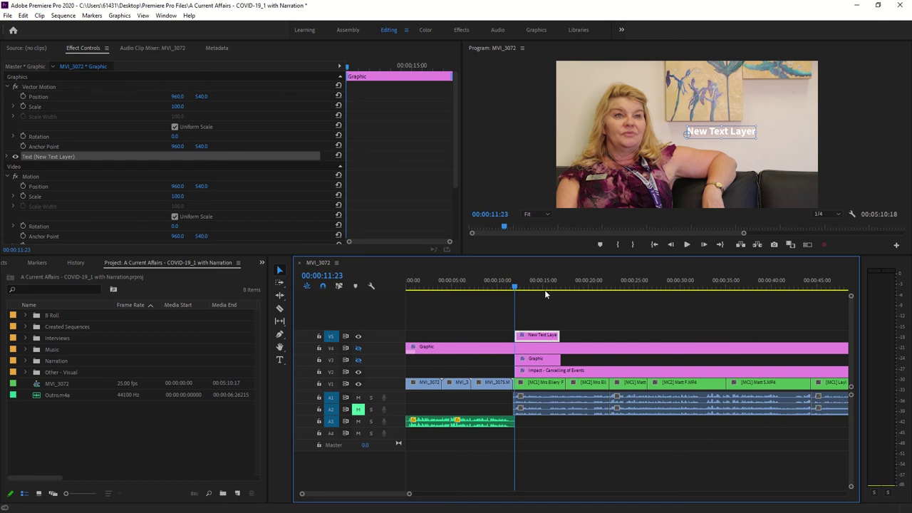
Replace the "New Text Layer" placeholder text with the interviewee's title and surname at 00:00:15:01.
{"action": "left_click", "coordinate": [544, 290]}
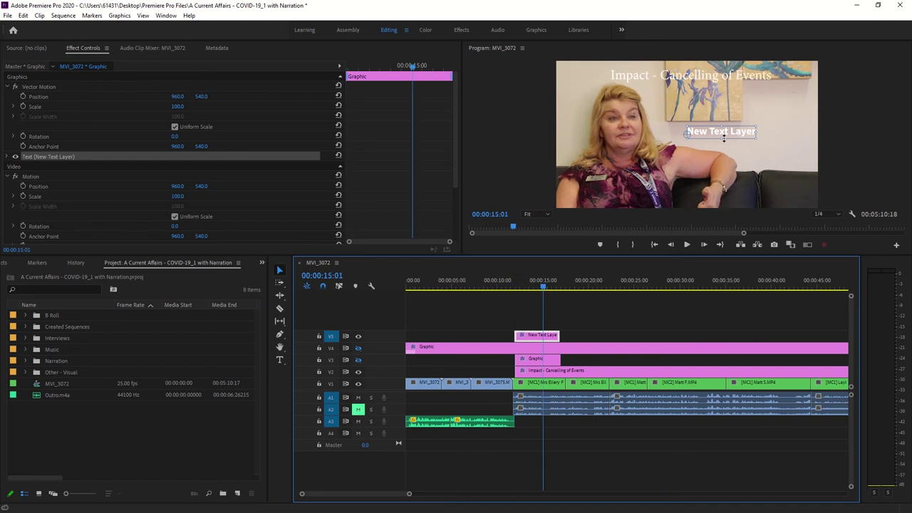
{"action": "double_click", "coordinate": [724, 136]}
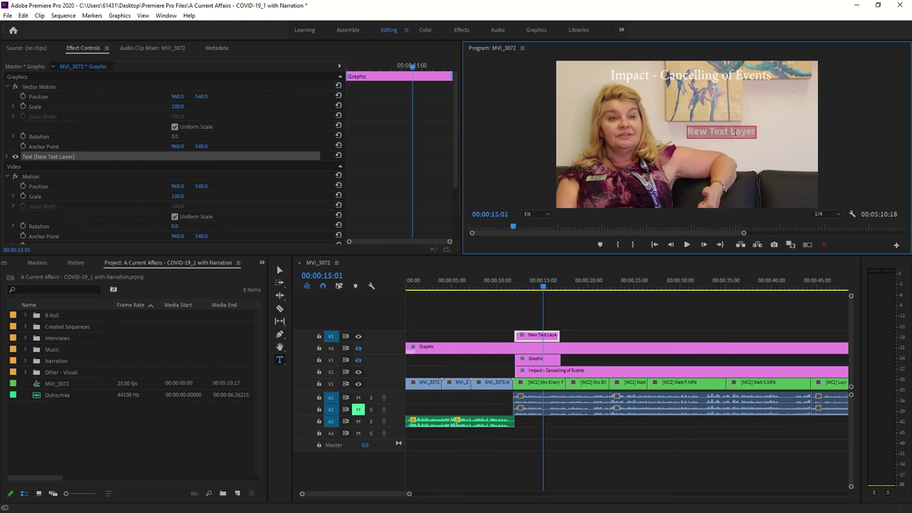
{"action": "type", "text": "Mrs. Ellery"}
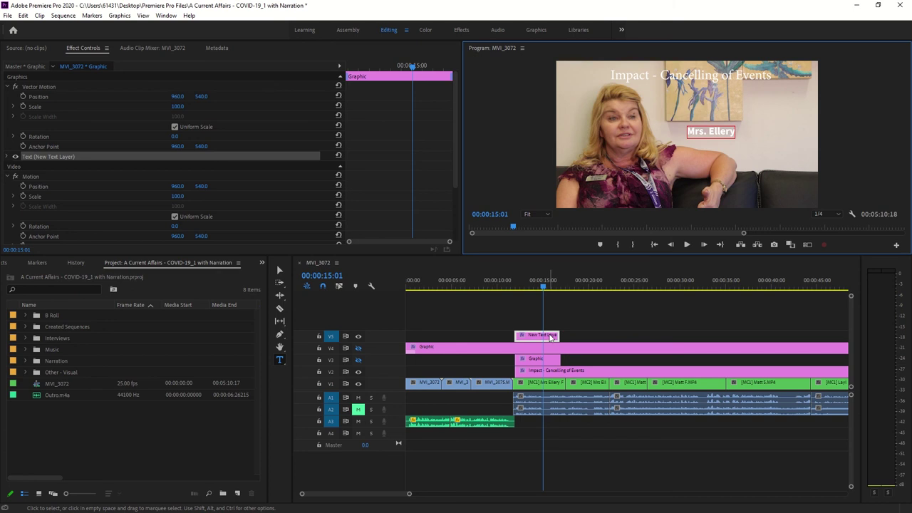
Turn on a background for the name text and colour it dark red, B00808.
{"action": "left_click", "coordinate": [8, 157]}
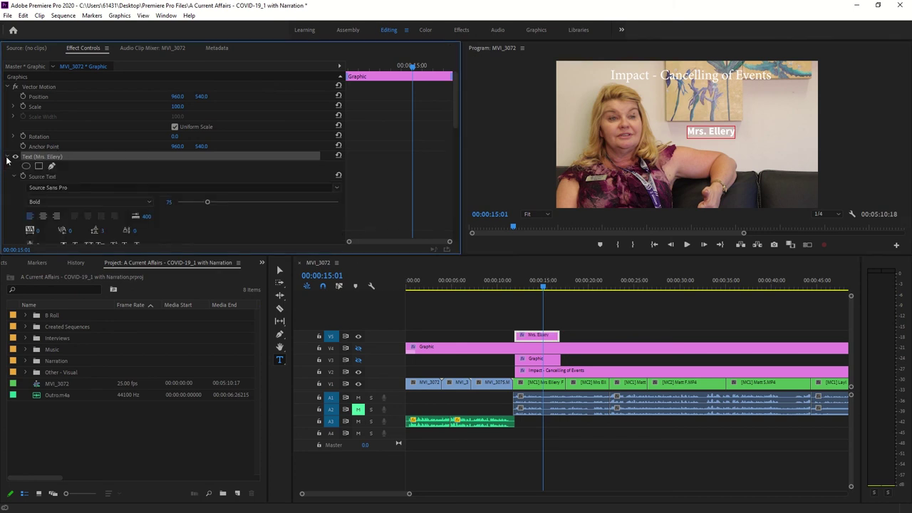
{"action": "scroll", "coordinate": [146, 175], "scroll_direction": "down", "scroll_amount": 5}
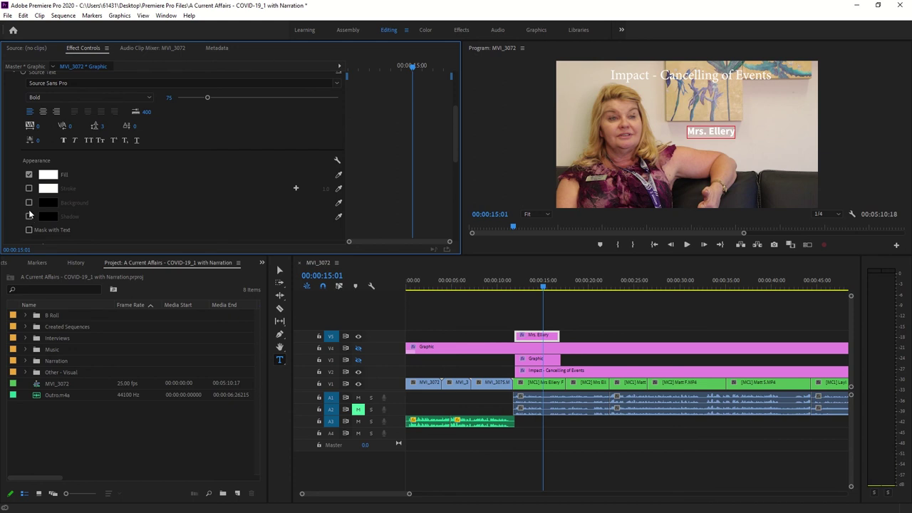
{"action": "left_click", "coordinate": [28, 203]}
{"action": "left_click", "coordinate": [48, 203]}
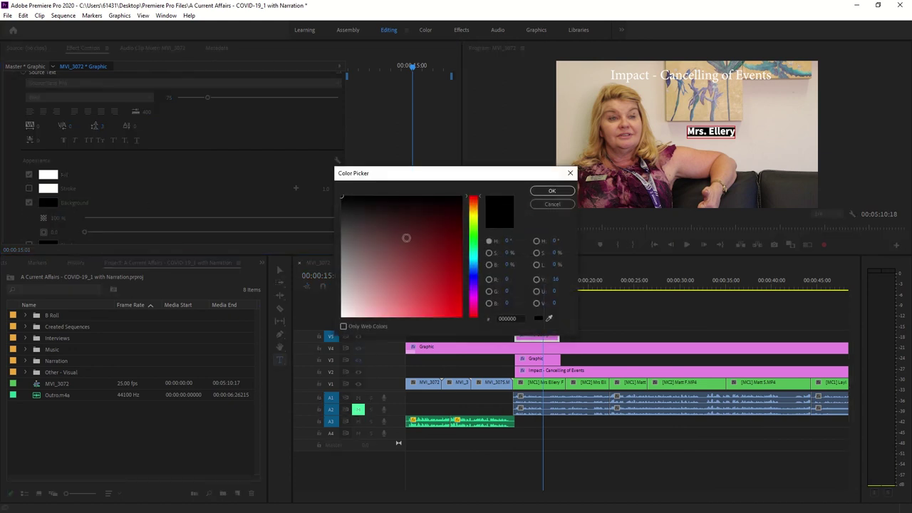
{"action": "left_click", "coordinate": [456, 272]}
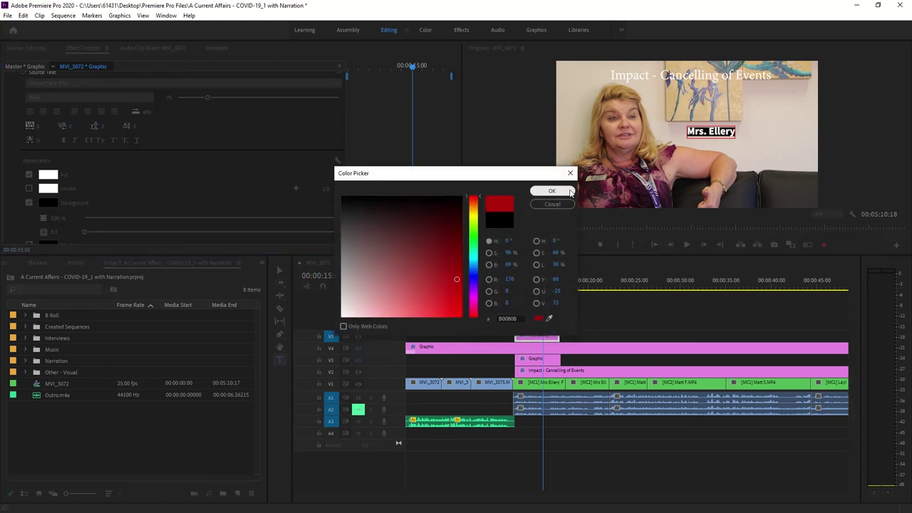
{"action": "left_click", "coordinate": [563, 191]}
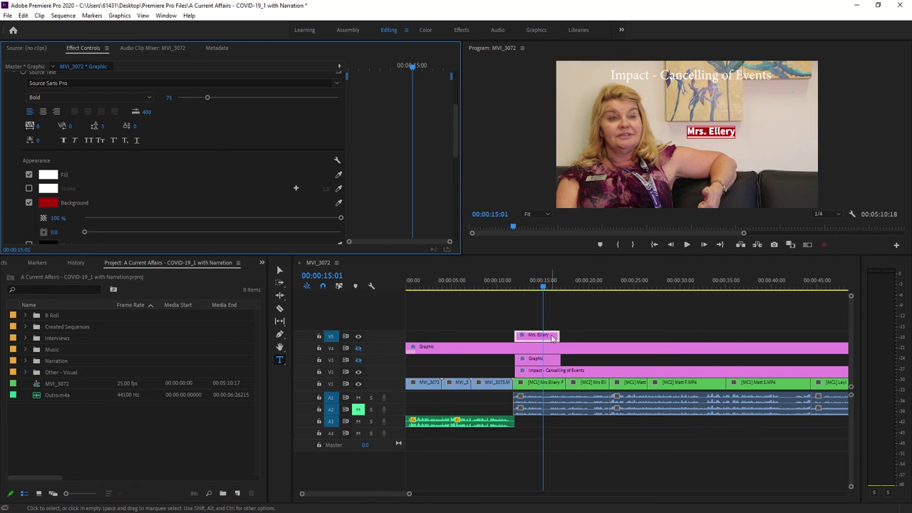
Copy the first interviewee's name caption and paste it on V5 at 00:00:22:08, where the student's interview clip starts.
{"action": "left_click", "coordinate": [577, 284]}
{"action": "left_click_drag", "start_coordinate": [579, 287], "coordinate": [610, 290]}
{"action": "left_click", "coordinate": [610, 289]}
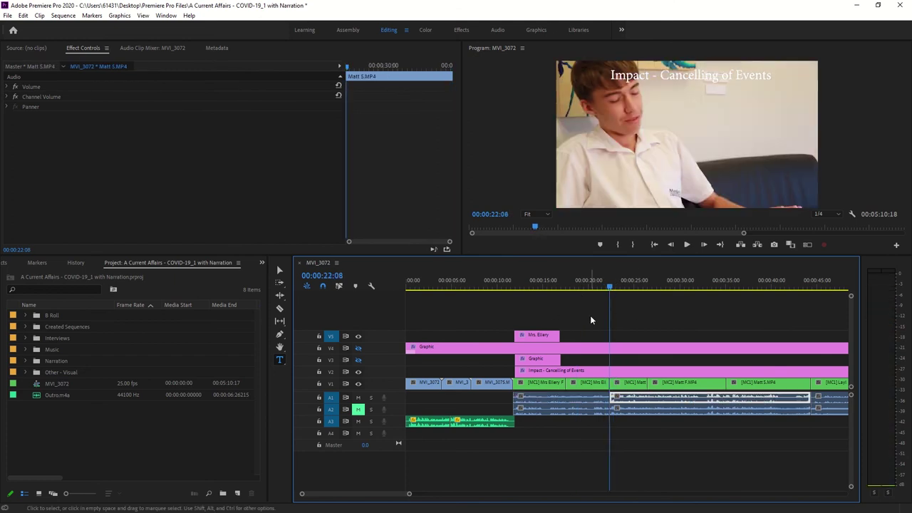
{"action": "left_click", "coordinate": [543, 335]}
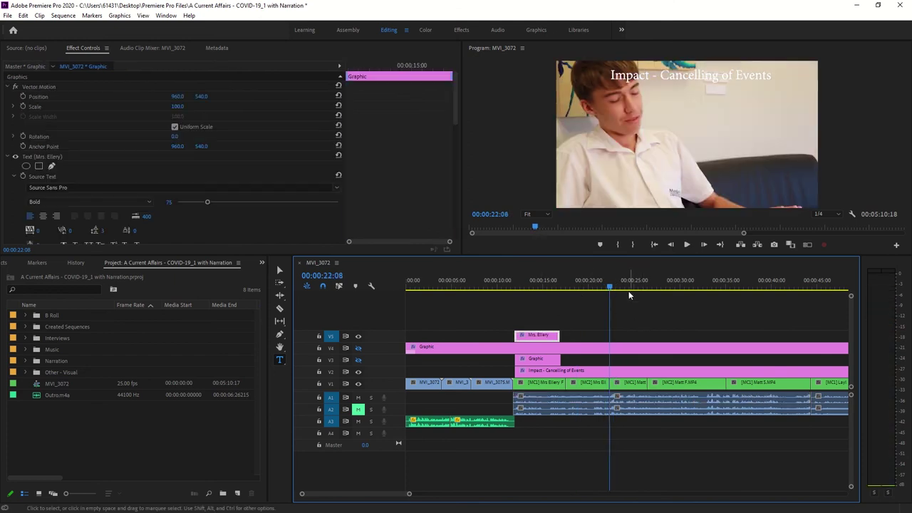
{"action": "key", "text": "ctrl+v"}
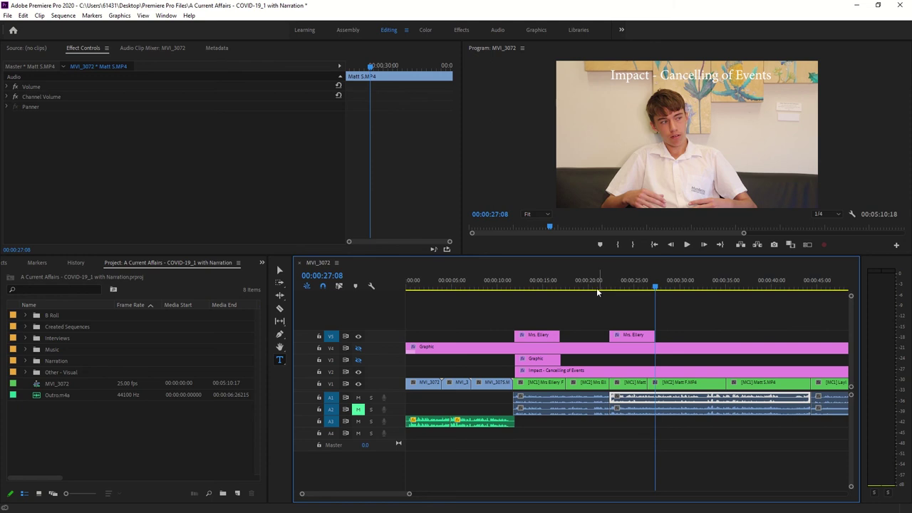
Change the pasted caption's text to the student's first name followed by "- Student" and trim about a second off its end.
{"action": "left_click", "coordinate": [641, 337]}
{"action": "left_click", "coordinate": [620, 280]}
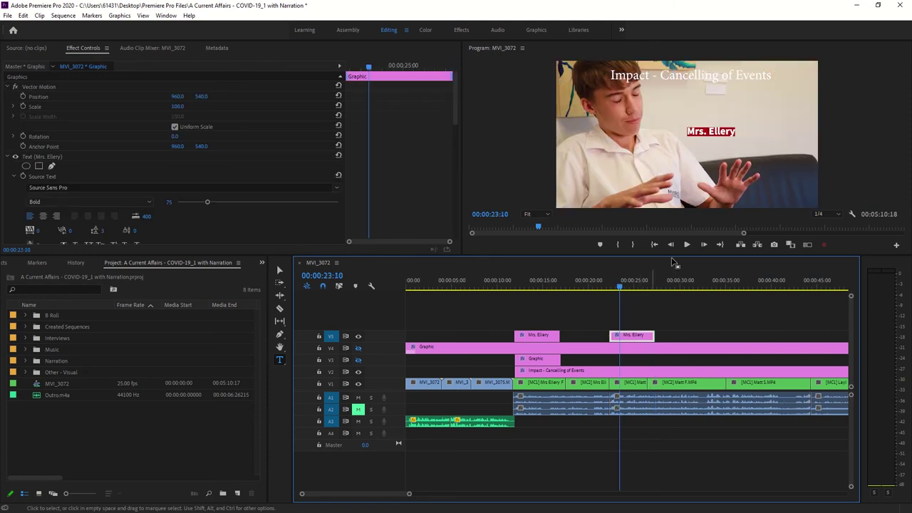
{"action": "left_click", "coordinate": [719, 128]}
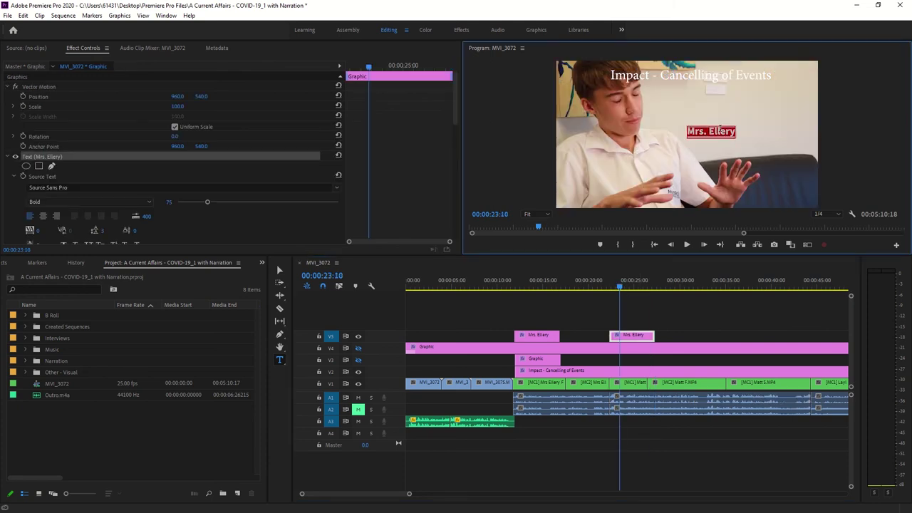
{"action": "double_click", "coordinate": [719, 129]}
{"action": "type", "text": "Ma"}
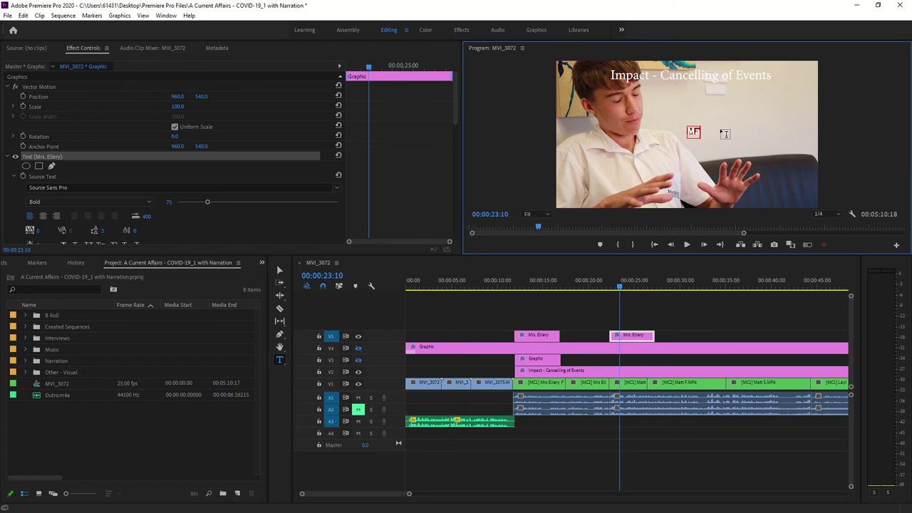
{"action": "type", "text": "tt - Student"}
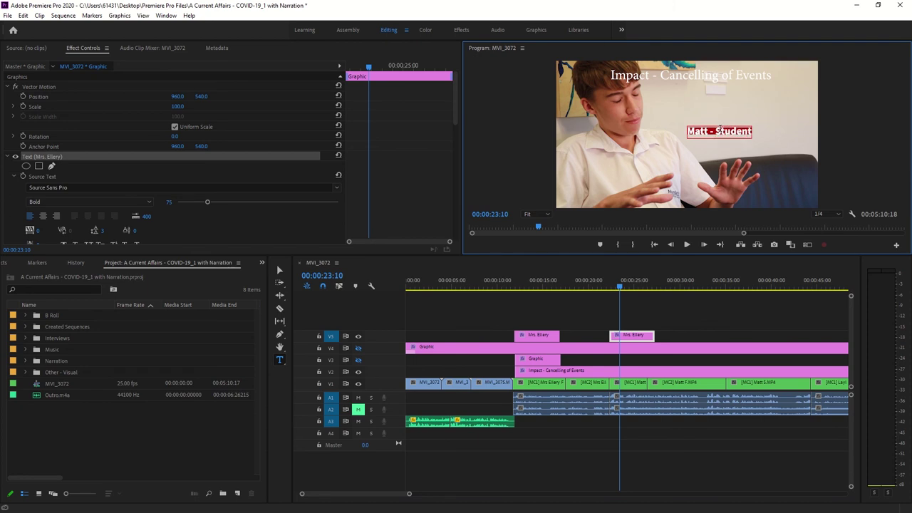
{"action": "left_click", "coordinate": [656, 322]}
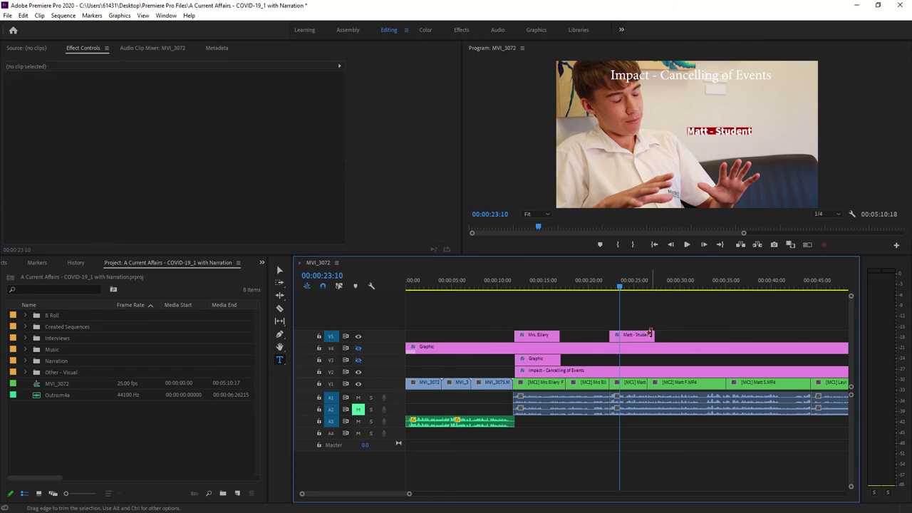
{"action": "left_click_drag", "start_coordinate": [650, 333], "coordinate": [647, 335]}
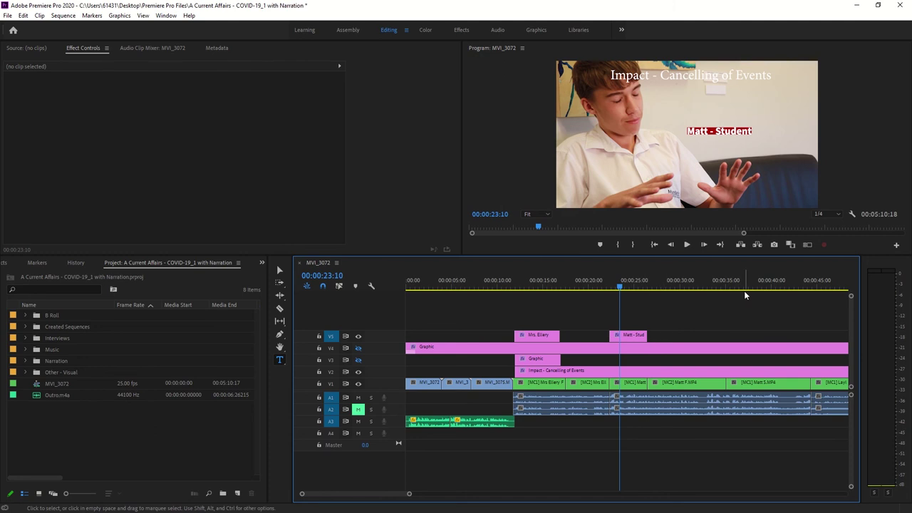
Paste another copy of the name caption on V5 at 00:00:35:01, where the next student clip starts.
{"action": "left_click", "coordinate": [636, 335]}
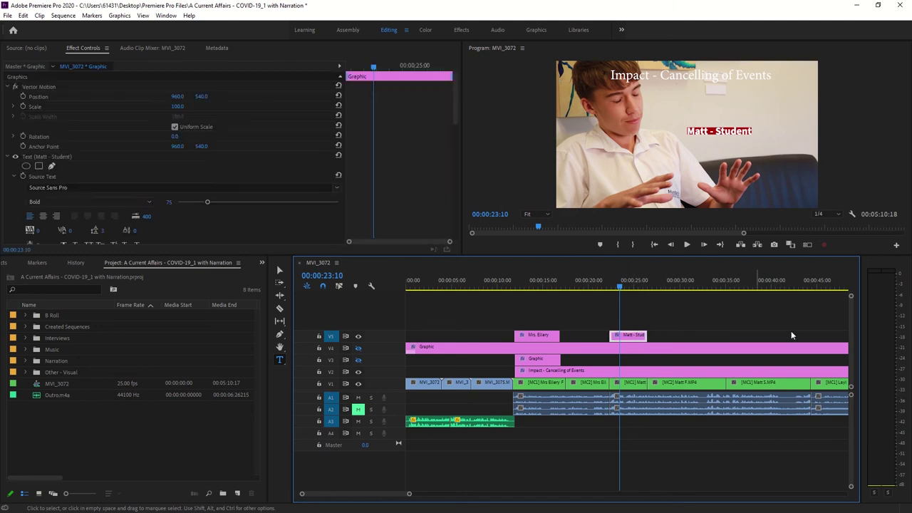
{"action": "mouse_move", "coordinate": [739, 288]}
{"action": "left_mouse_down"}
{"action": "mouse_move", "coordinate": [653, 291]}
{"action": "mouse_move", "coordinate": [726, 294]}
{"action": "left_mouse_up"}
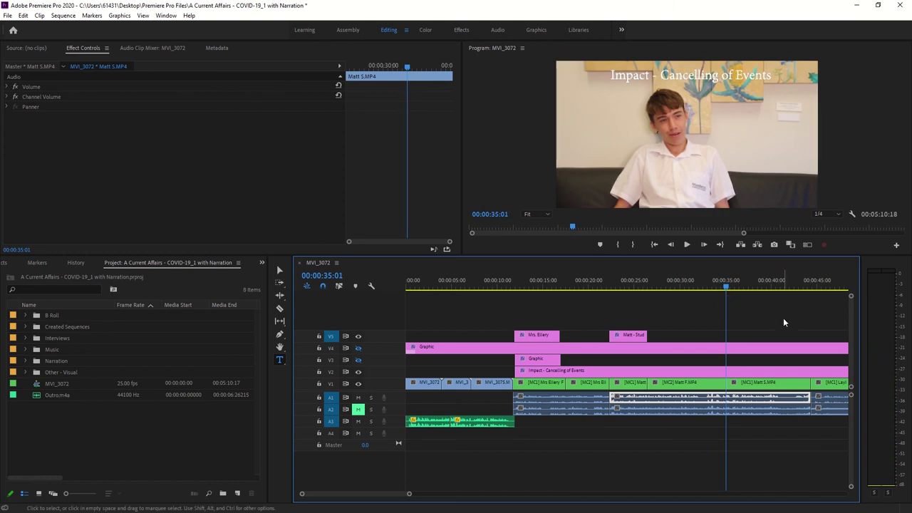
{"action": "key", "text": "ctrl+v"}
Open the text of the newly pasted V5 caption for editing at 00:00:36:18.
{"action": "left_click_drag", "start_coordinate": [750, 281], "coordinate": [742, 280]}
{"action": "left_click", "coordinate": [748, 334]}
{"action": "left_click", "coordinate": [722, 131]}
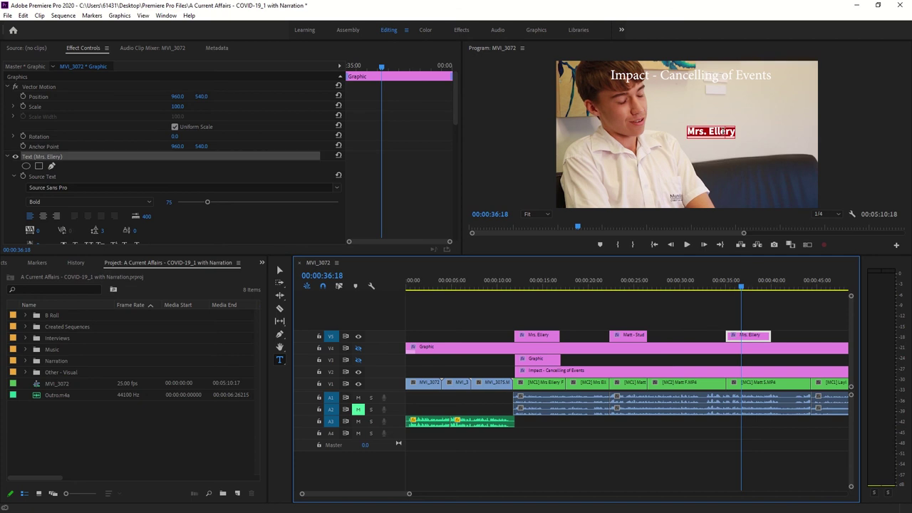